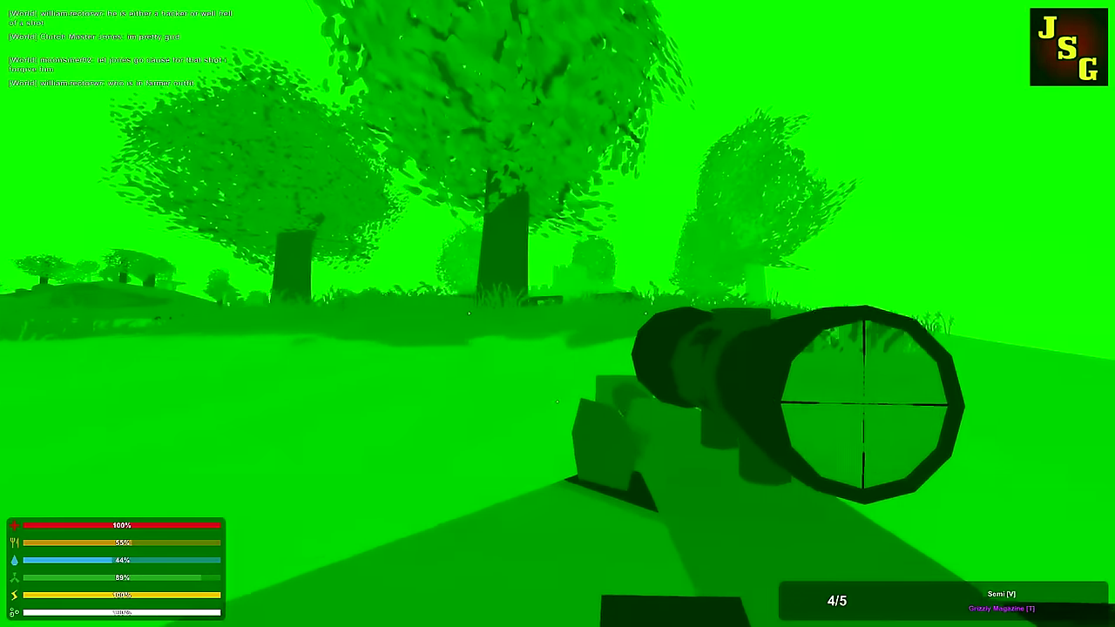
Scope the treeline and distant field, then lower the rifle and move into the bushes.
right_click(557, 313)
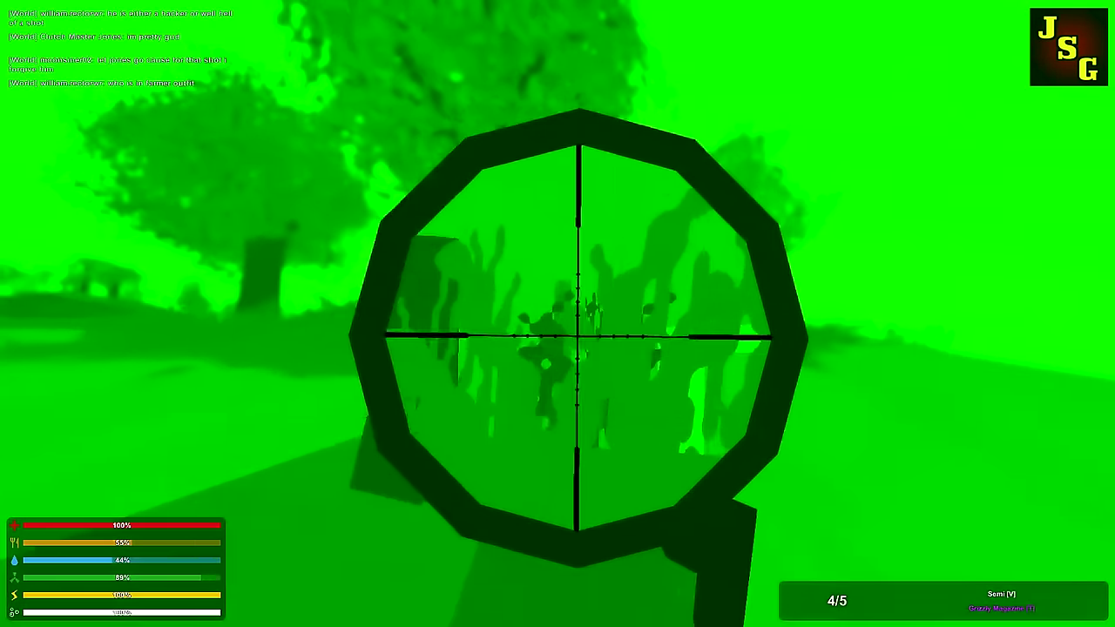
right_click(558, 314)
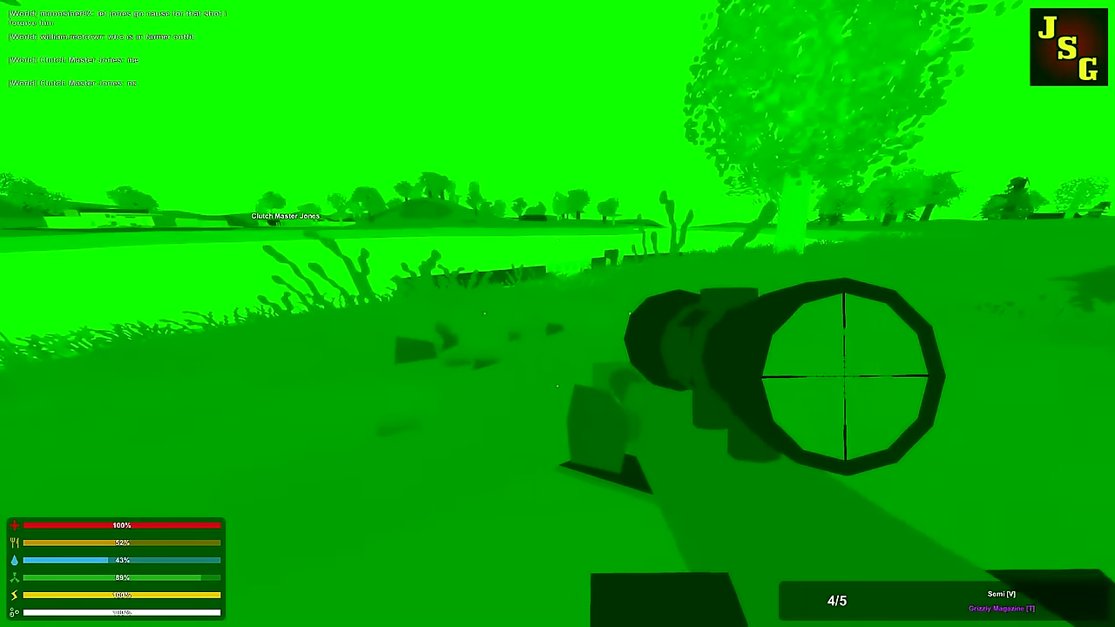
right_click(558, 314)
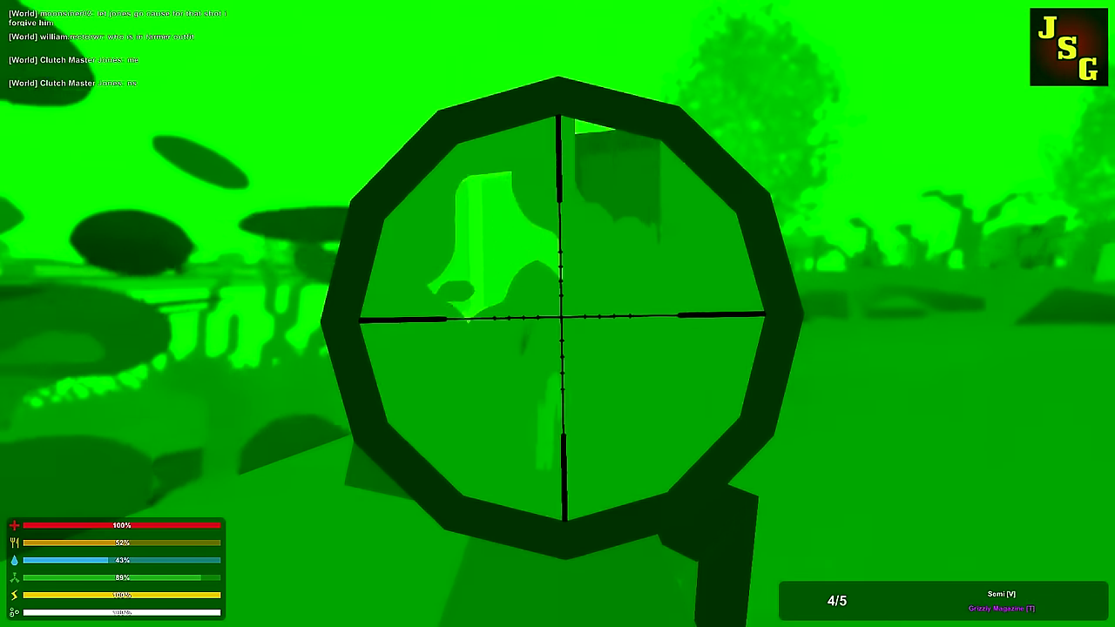
right_click(557, 314)
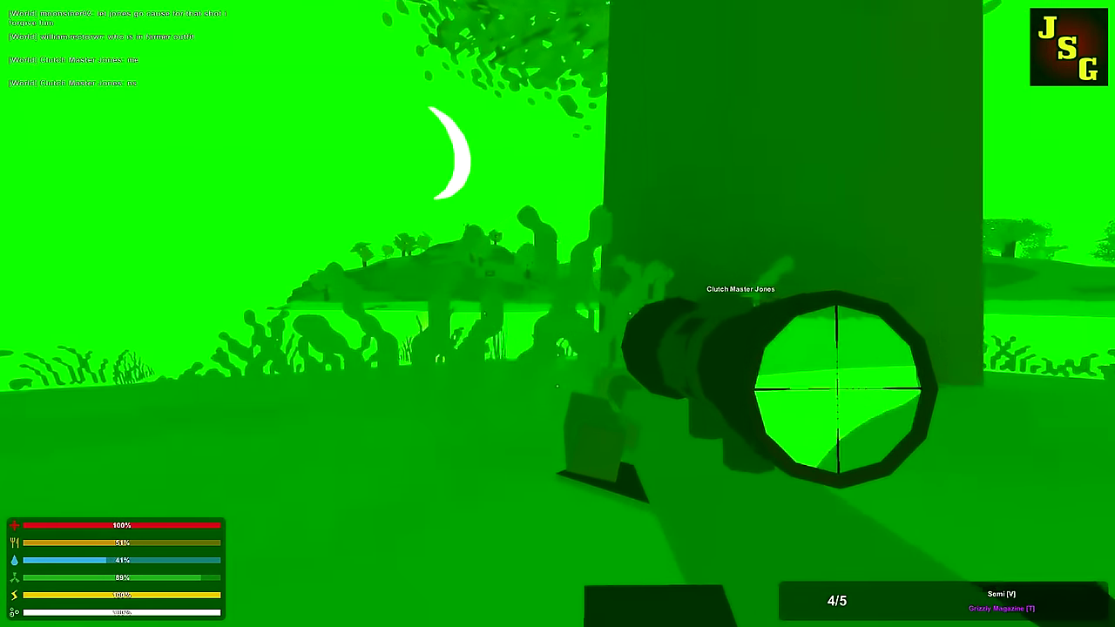
Aim the scope at the distant structure and fire one shot.
right_click(557, 314)
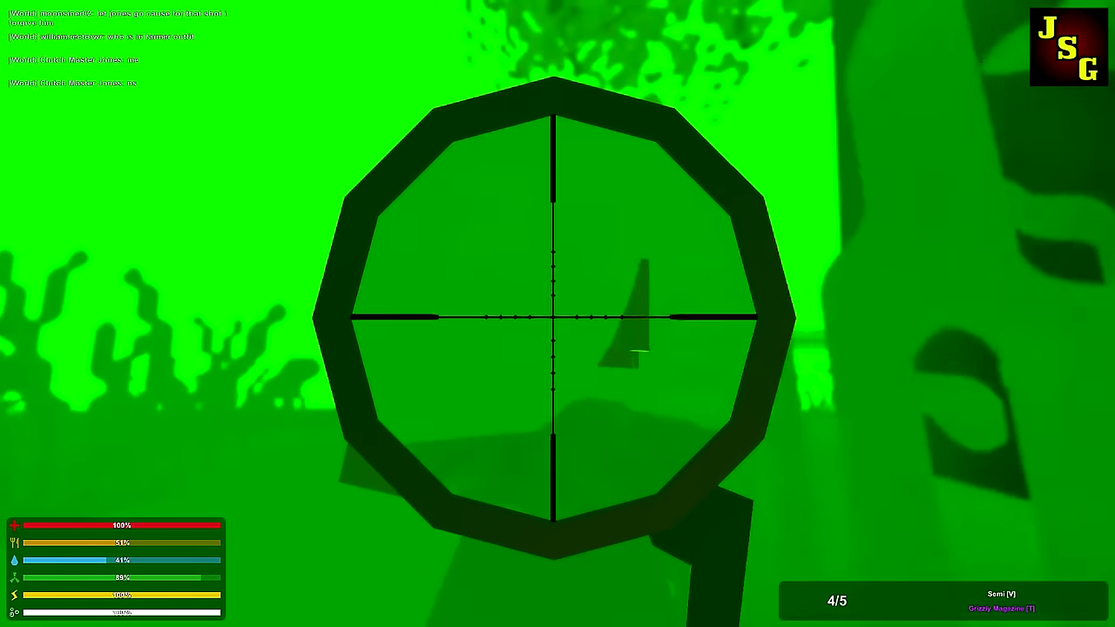
key("Escape")
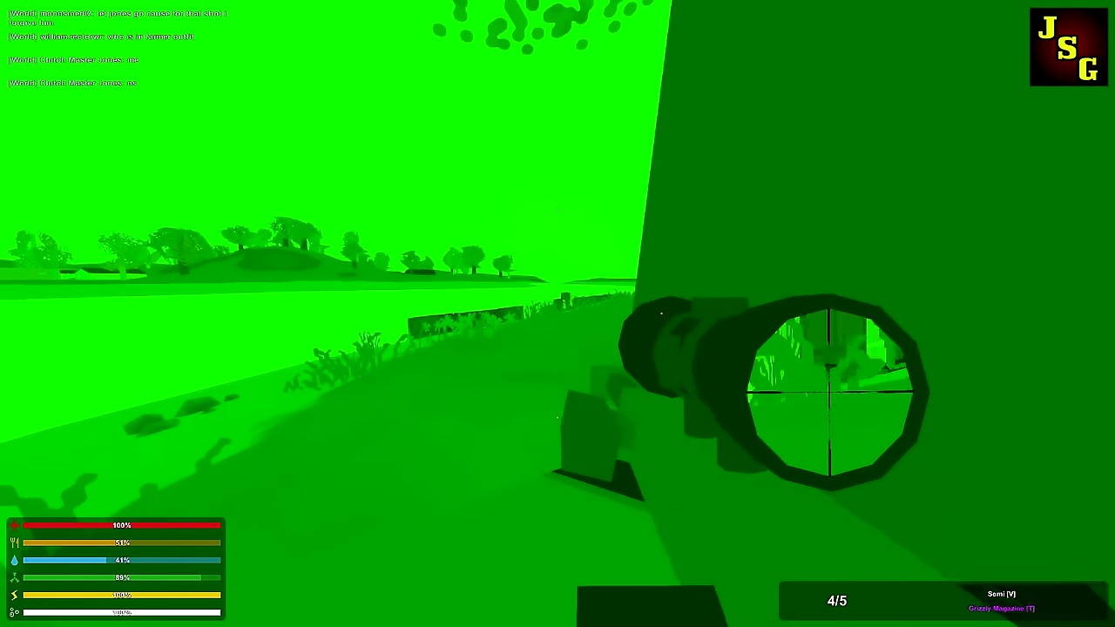
right_click(558, 313)
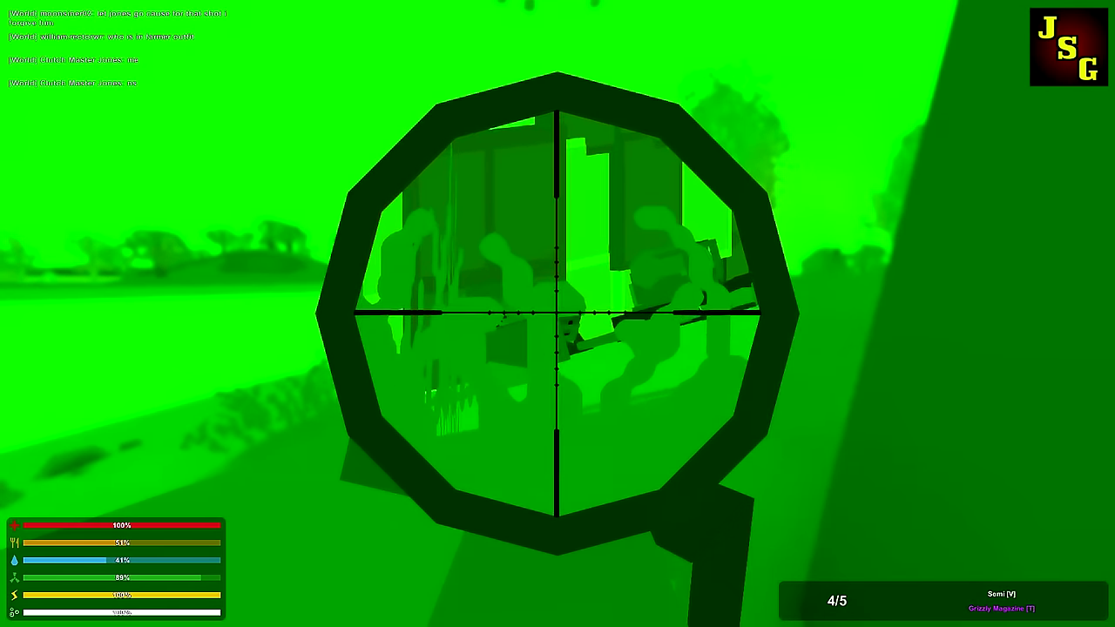
left_click(557, 314)
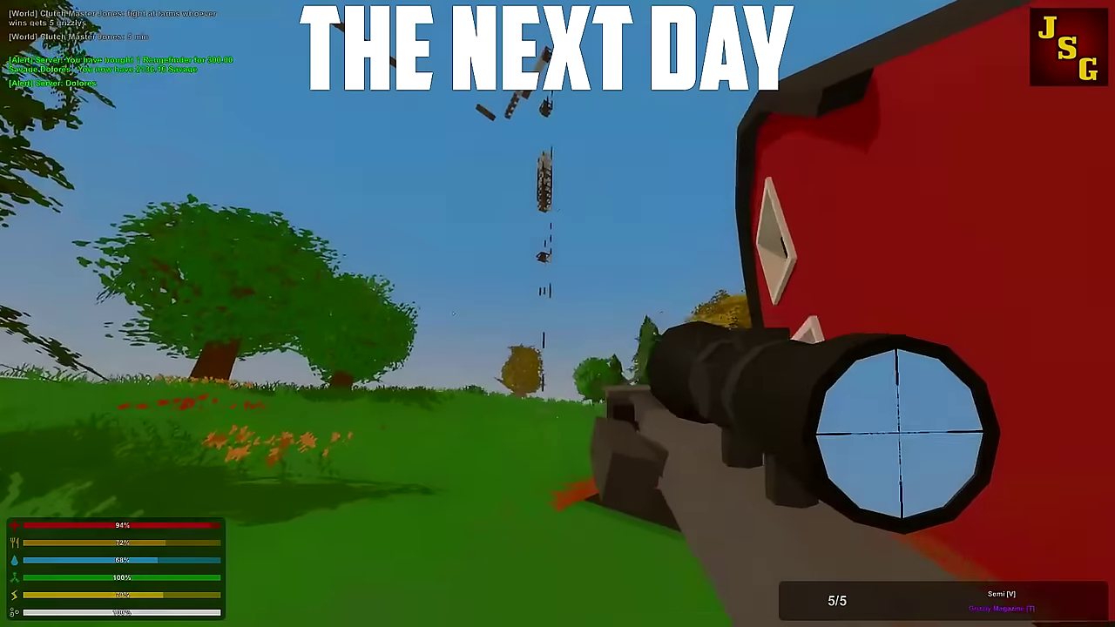
Scope the wooden poles and falling ladder pieces as the structure collapses.
right_click(557, 313)
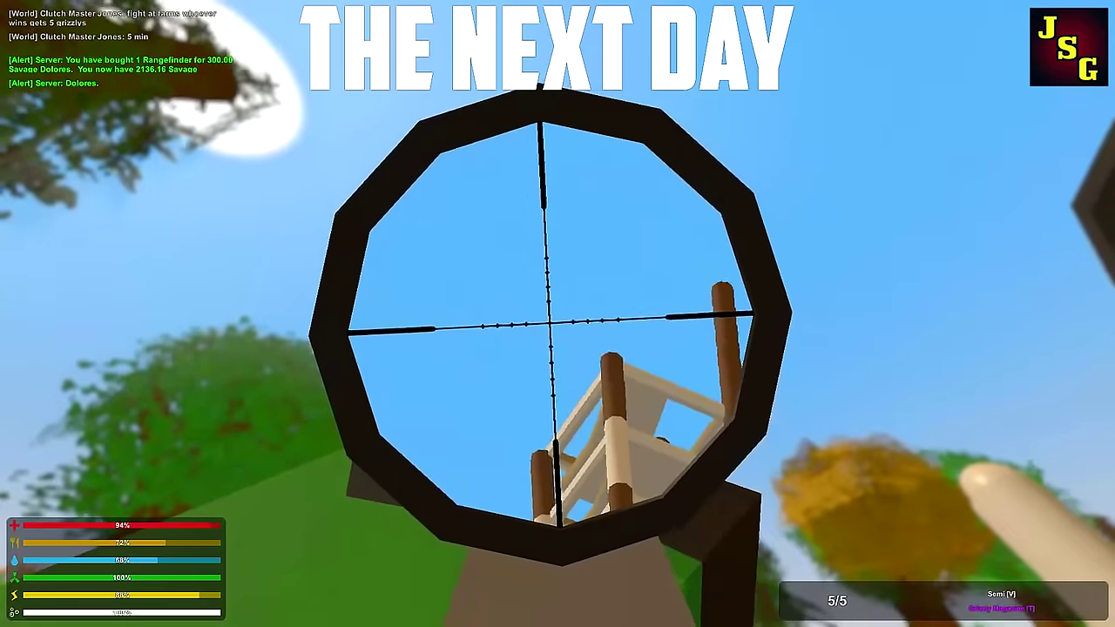
right_click(558, 313)
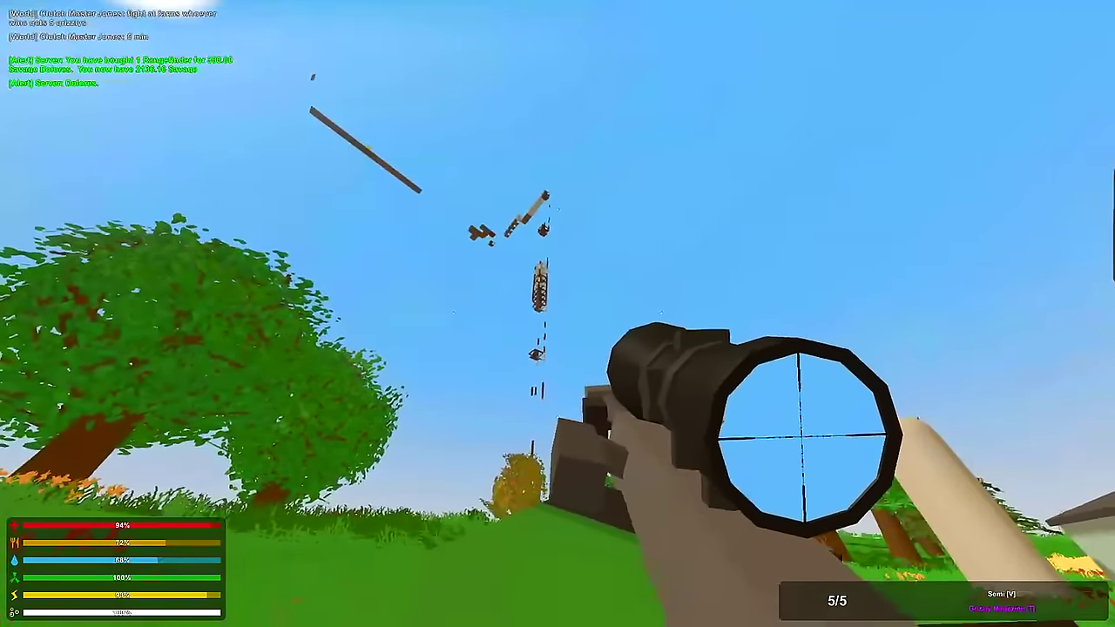
right_click(557, 314)
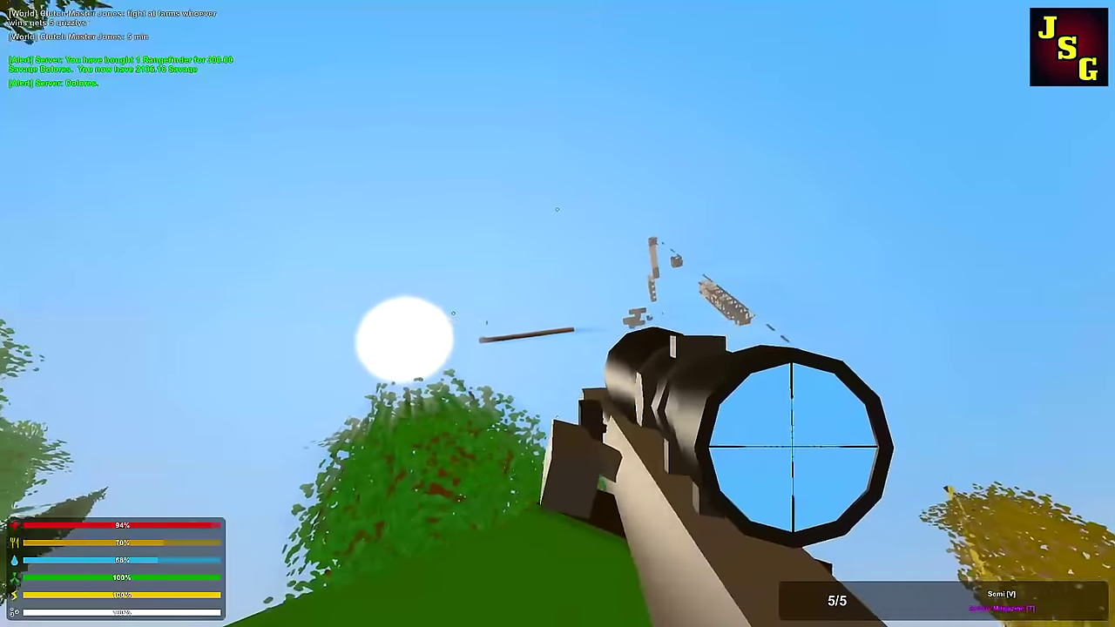
right_click(557, 313)
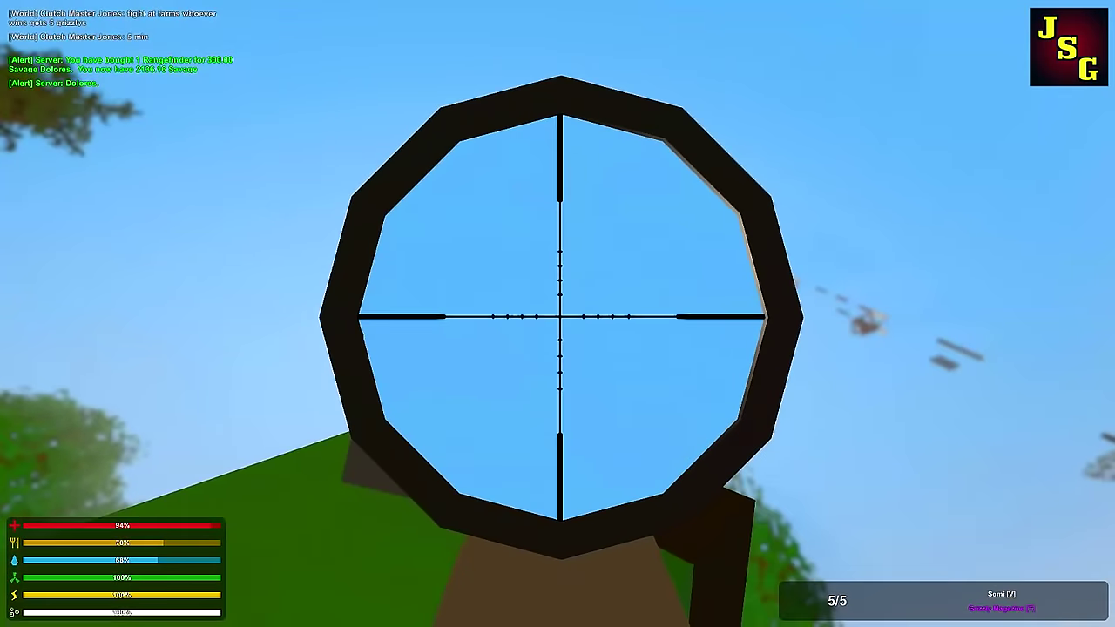
right_click(557, 314)
right_click(557, 313)
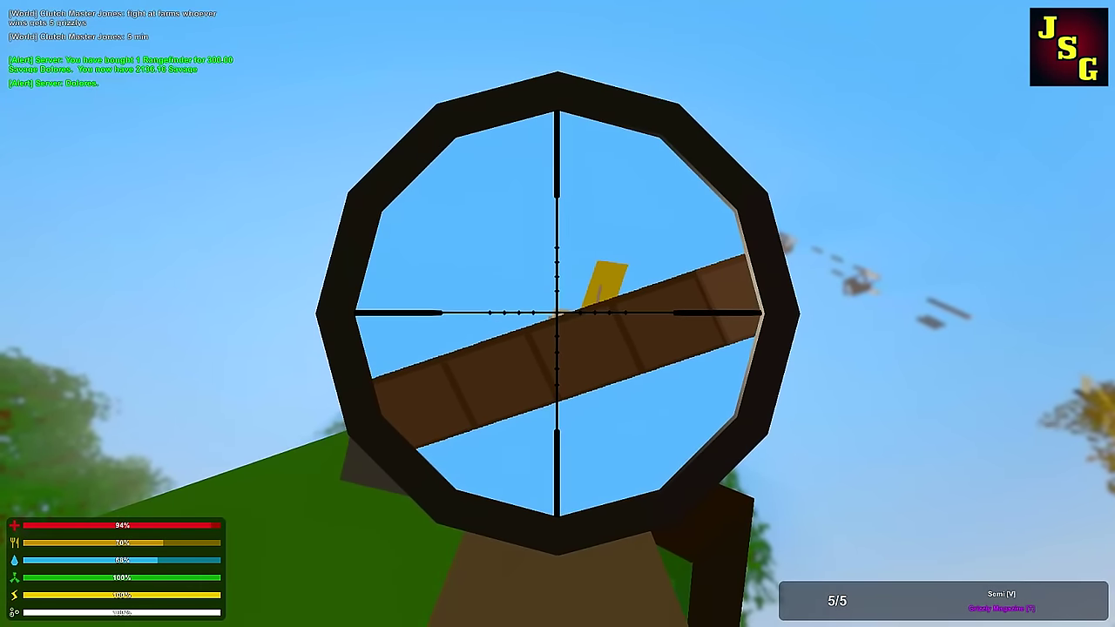
Shoot the falling plank and keep tracking the drifting debris overhead.
left_click(558, 313)
right_click(558, 314)
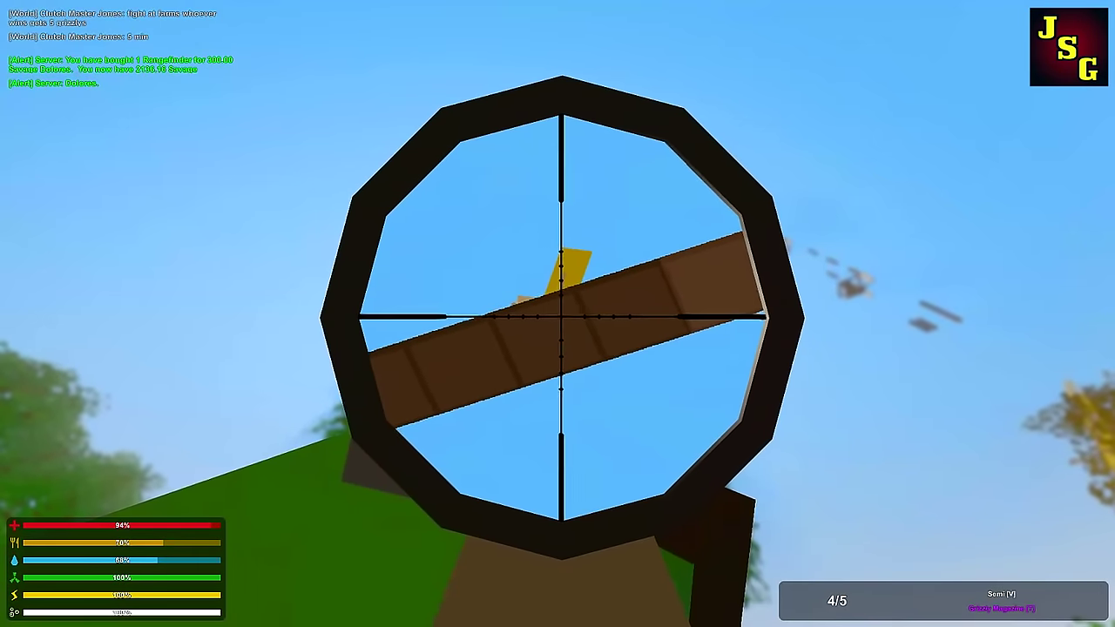
right_click(557, 314)
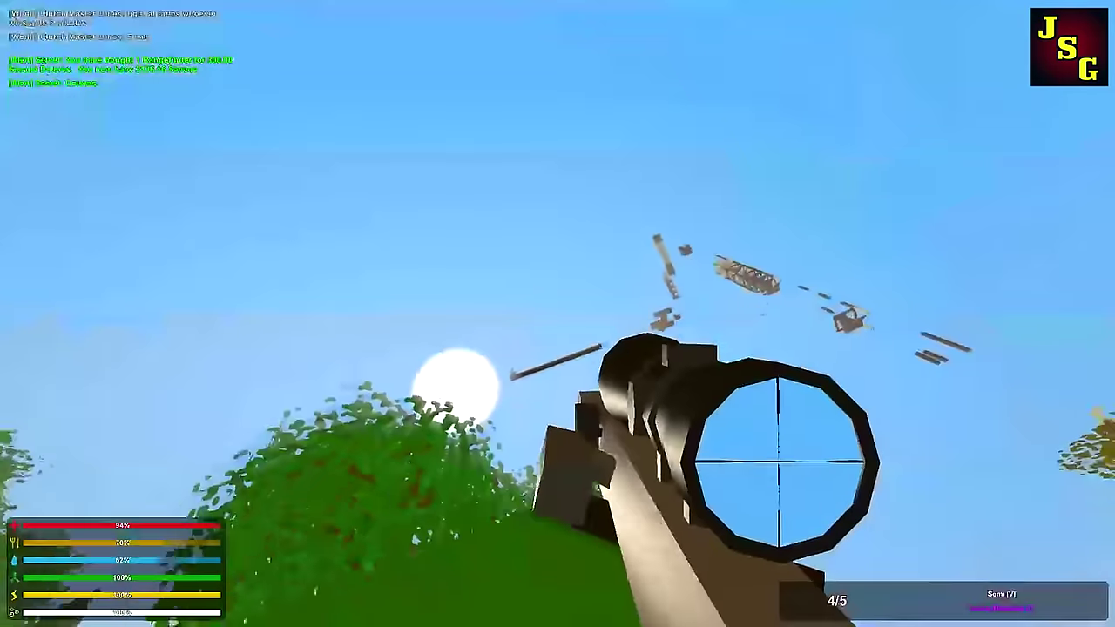
right_click(557, 314)
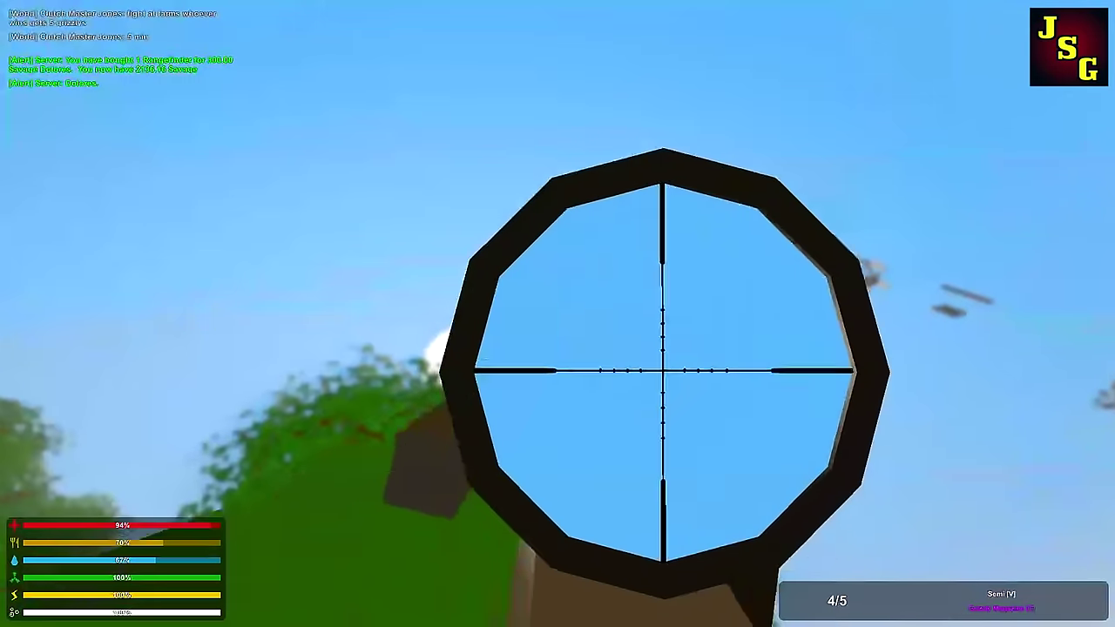
right_click(557, 313)
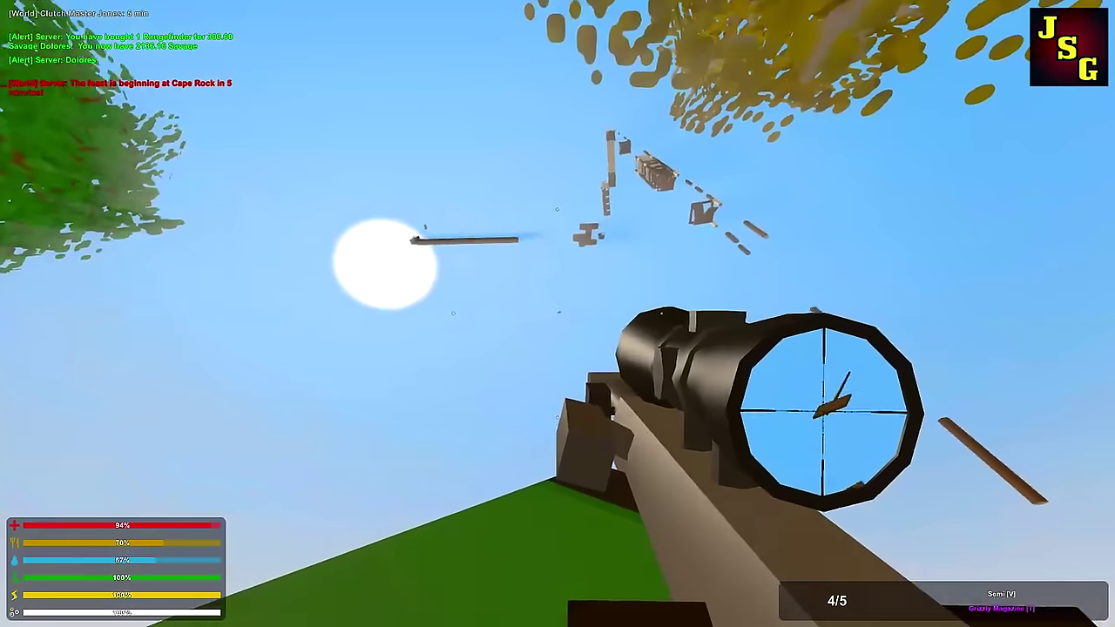
right_click(557, 313)
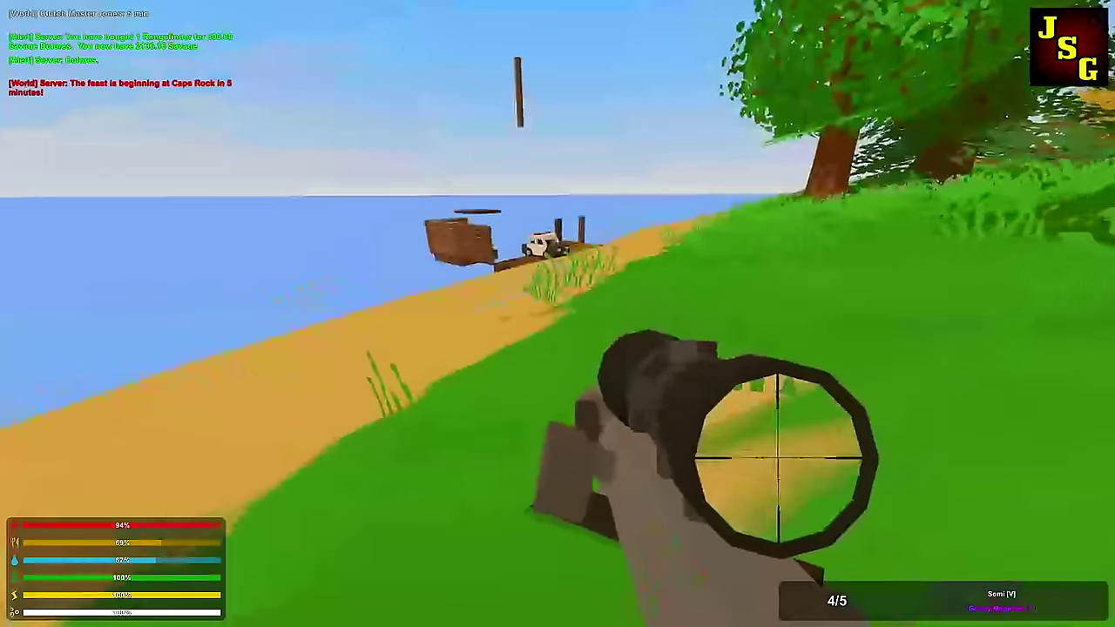
Walk along the beach to the police car on the pier.
key("w")
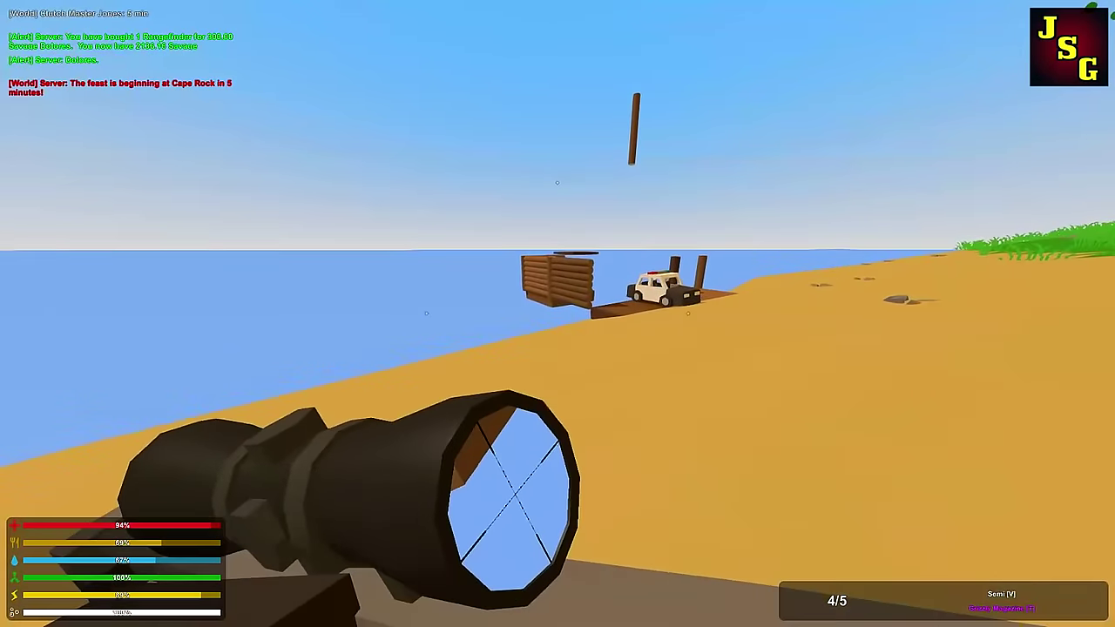
key("w")
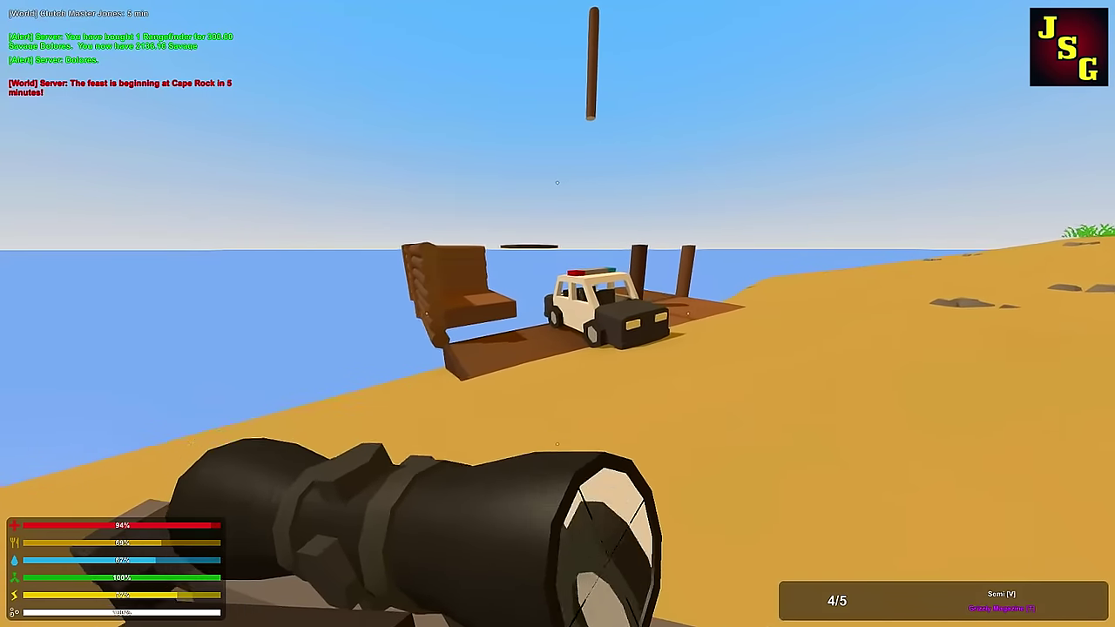
key("w")
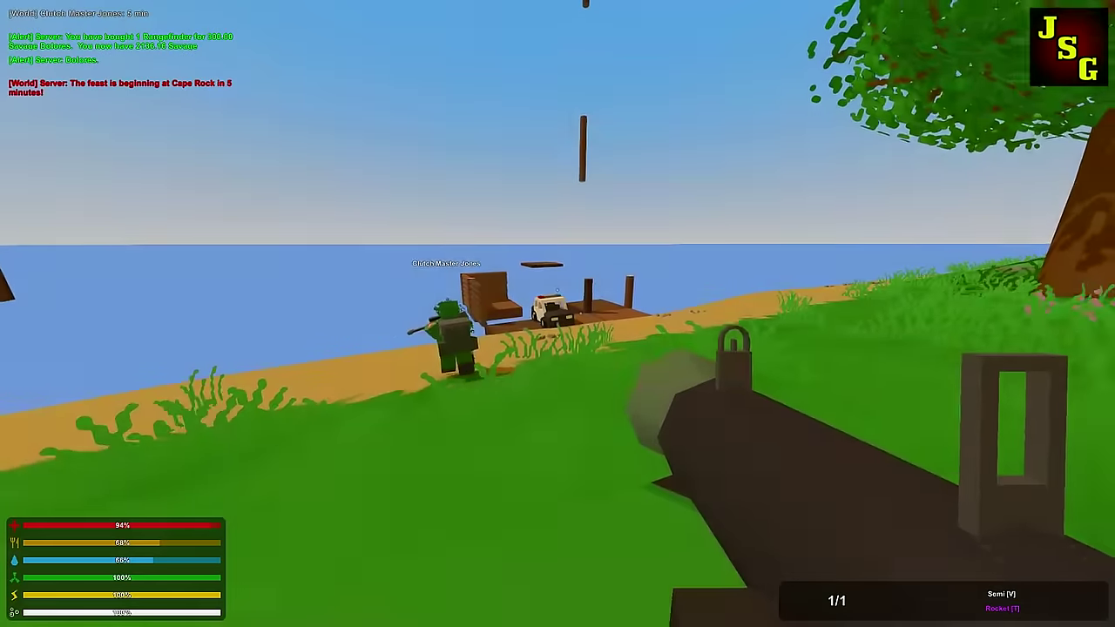
Swap the rocket launcher for the scoped rifle via its inventory options.
right_click(558, 313)
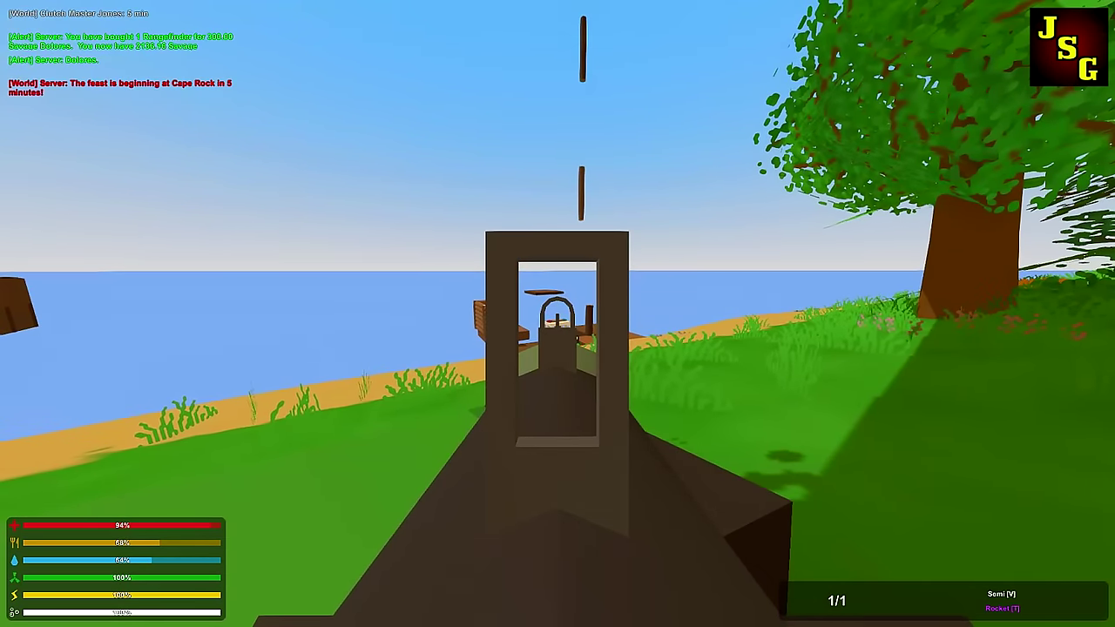
key("g")
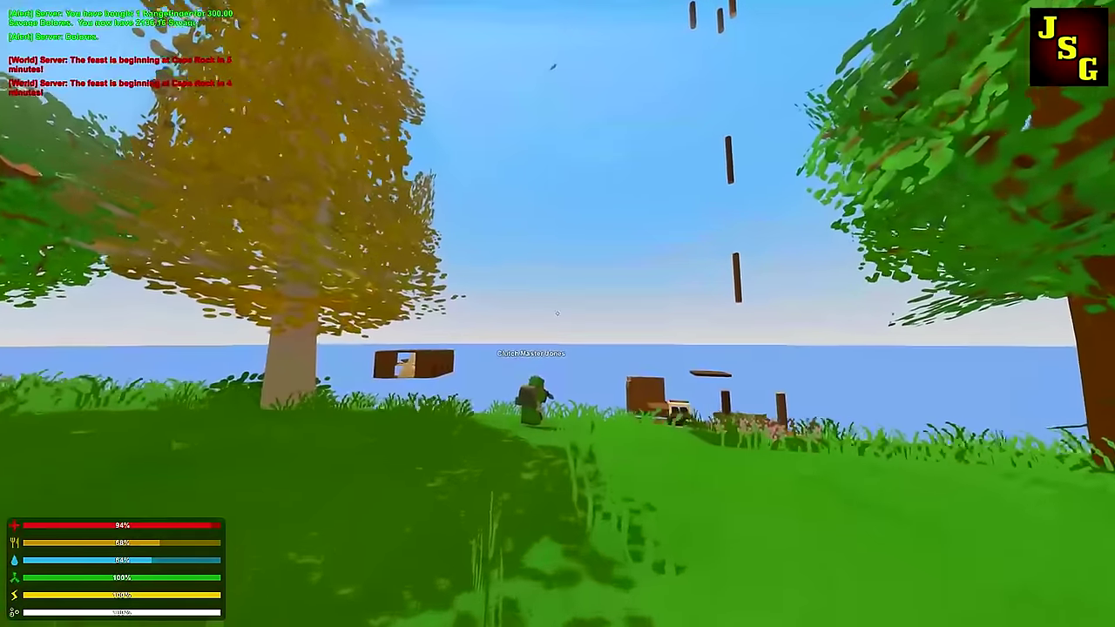
key("g")
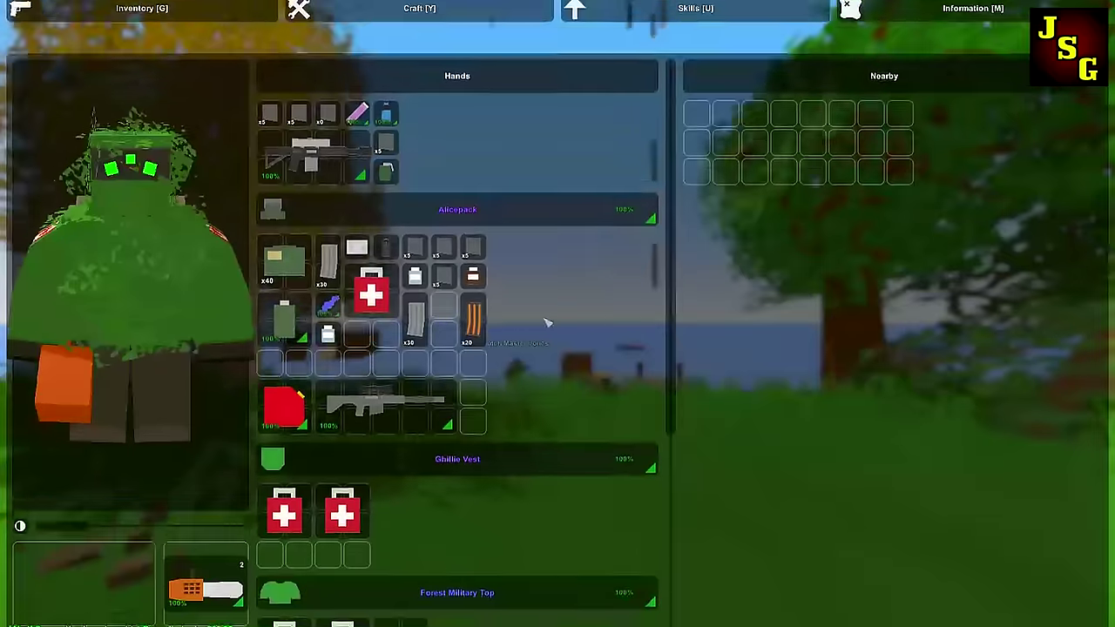
right_click(548, 319)
key("g")
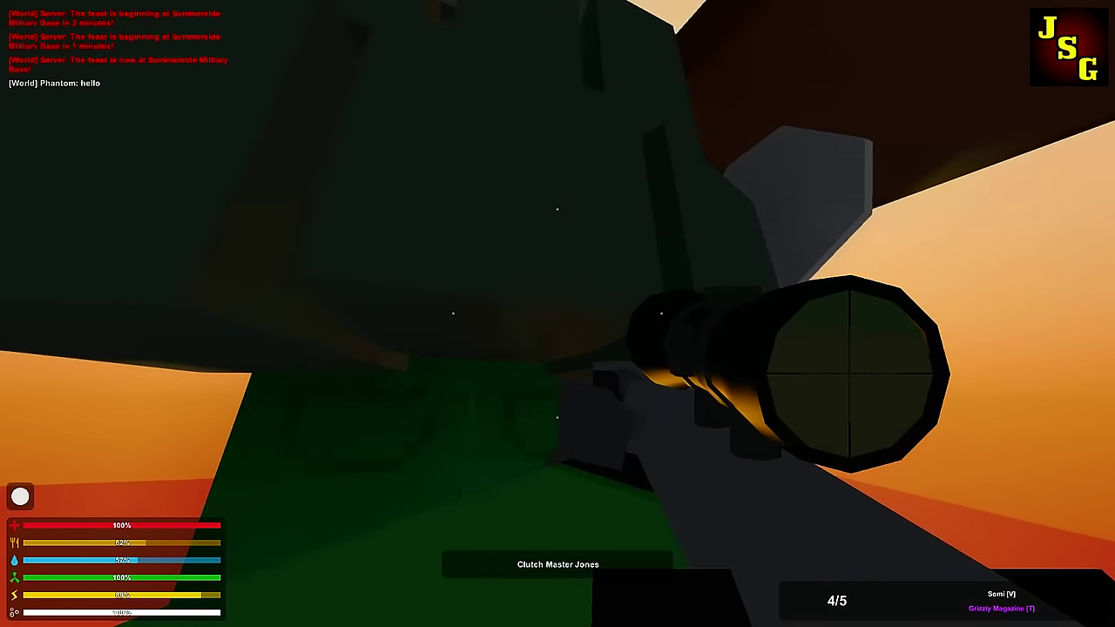
Check the carried gear in the inventory beside the storage crates, then resume climbing.
key("g")
key("g")
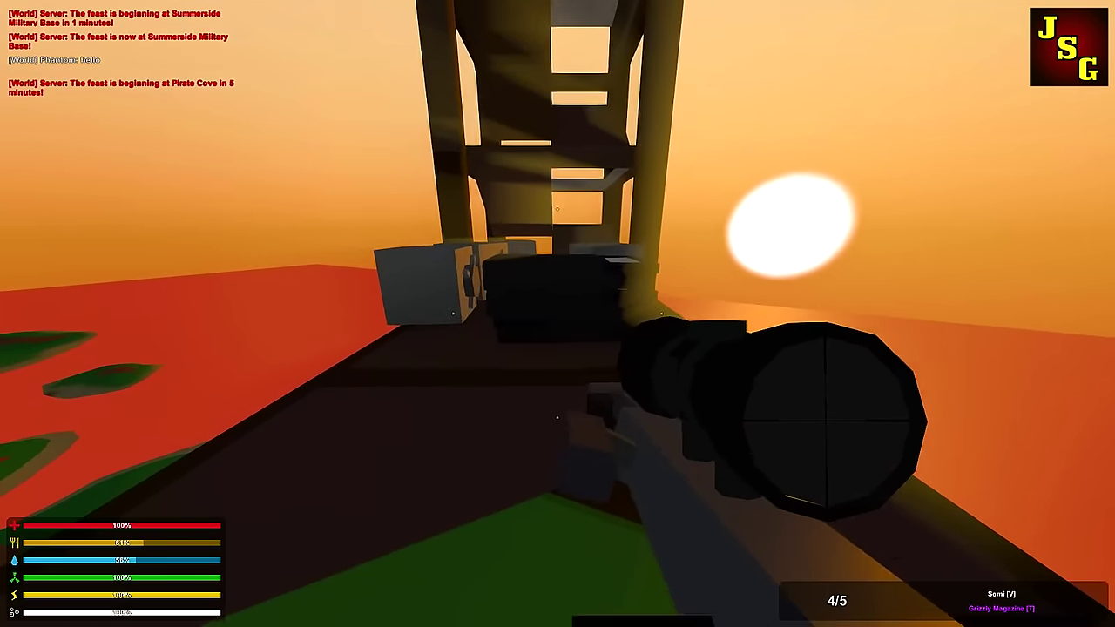
key("g")
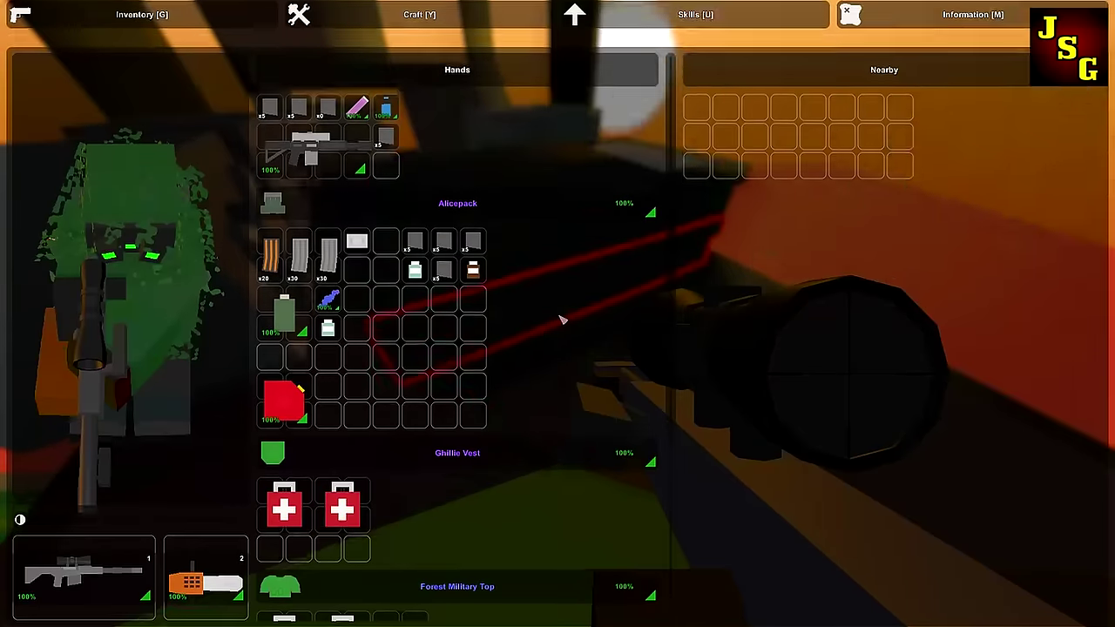
key("g")
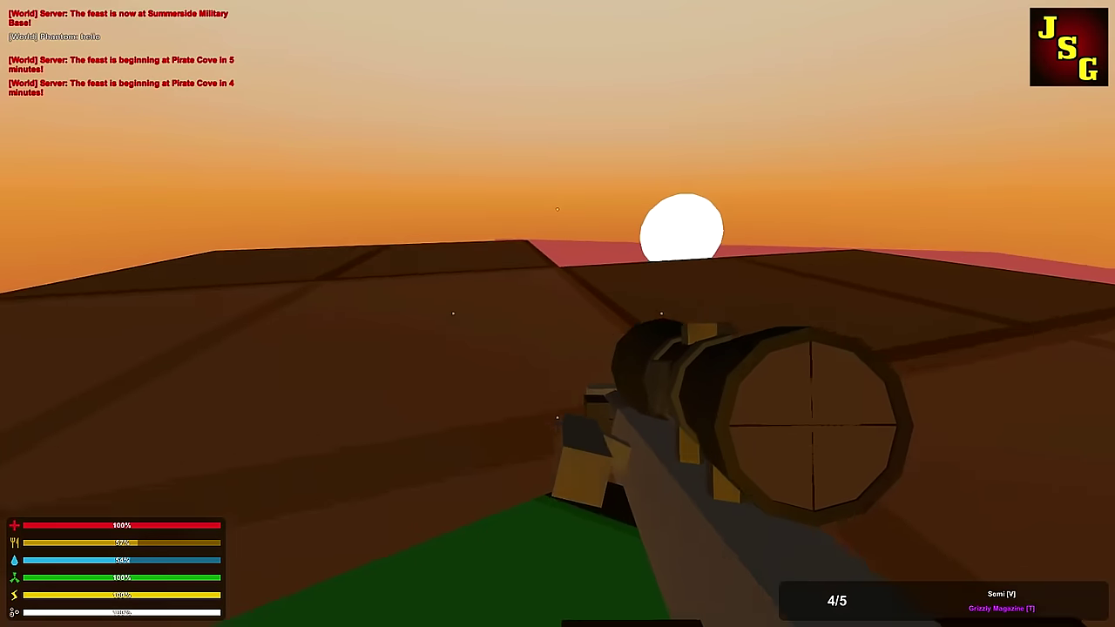
Review the inventory on the roof and return to first-person view.
key("g")
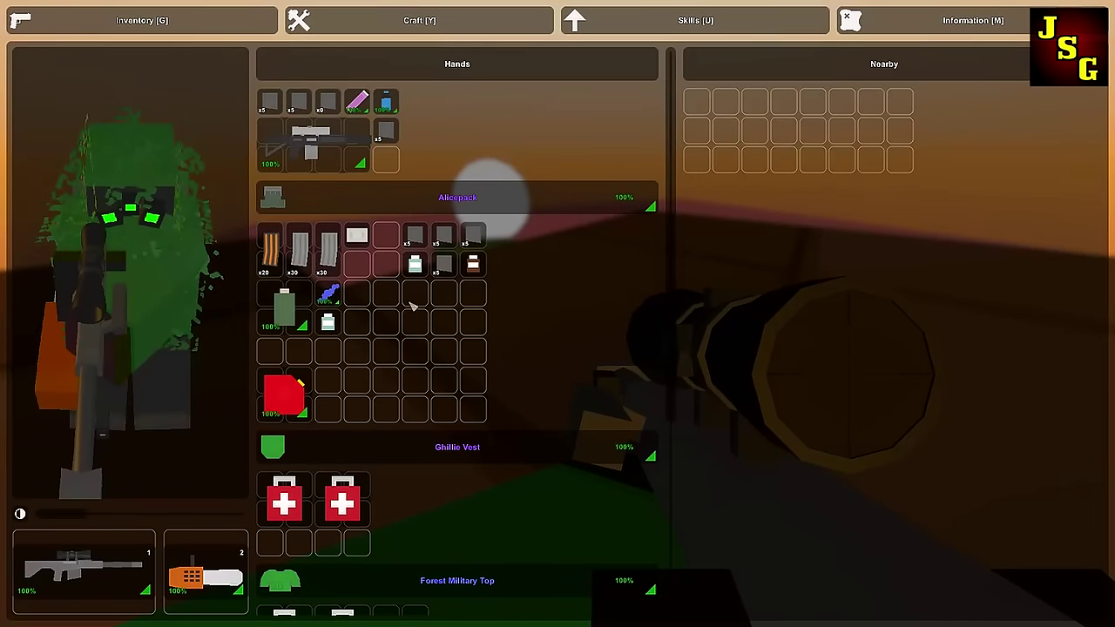
key("g")
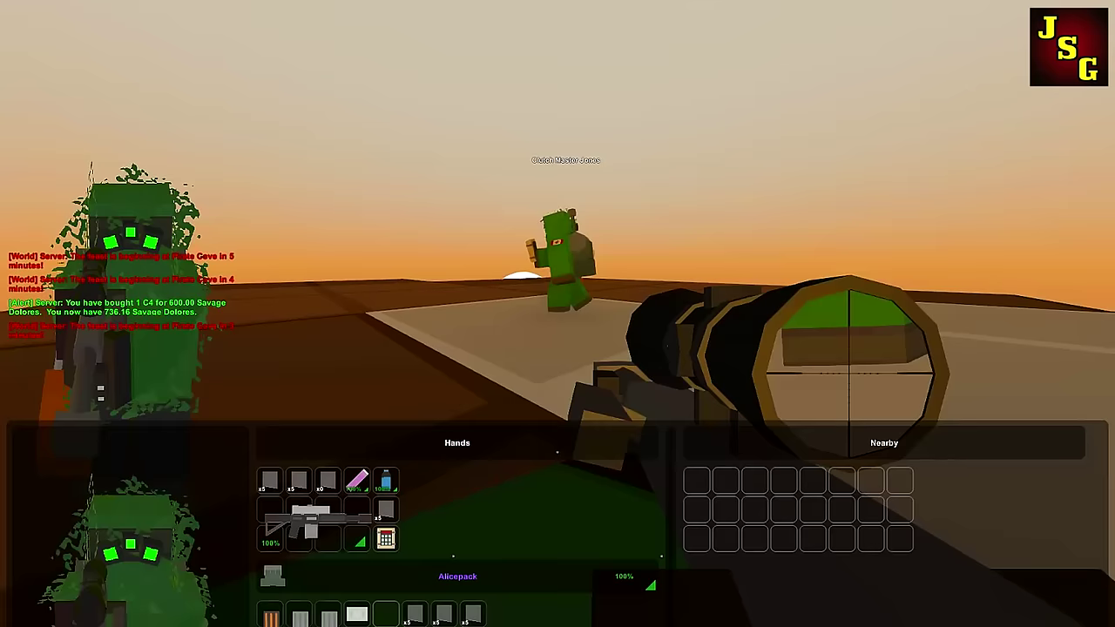
key("g")
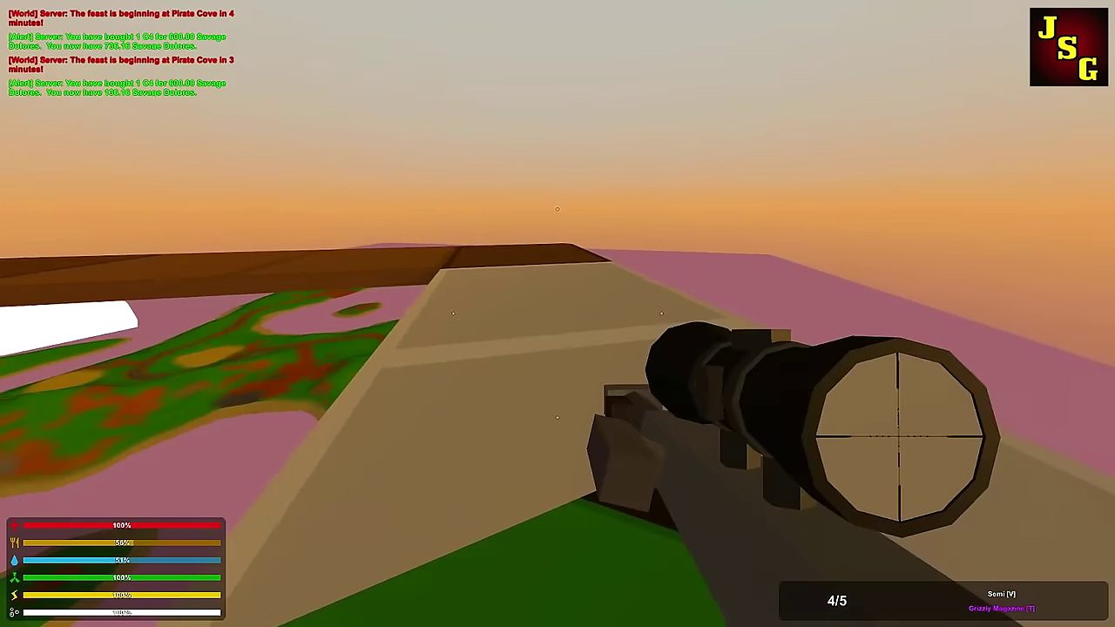
Equip the C4 charge, switch to the detonator, and throw the charge off the roof.
key("g")
left_click(112, 224)
key("g")
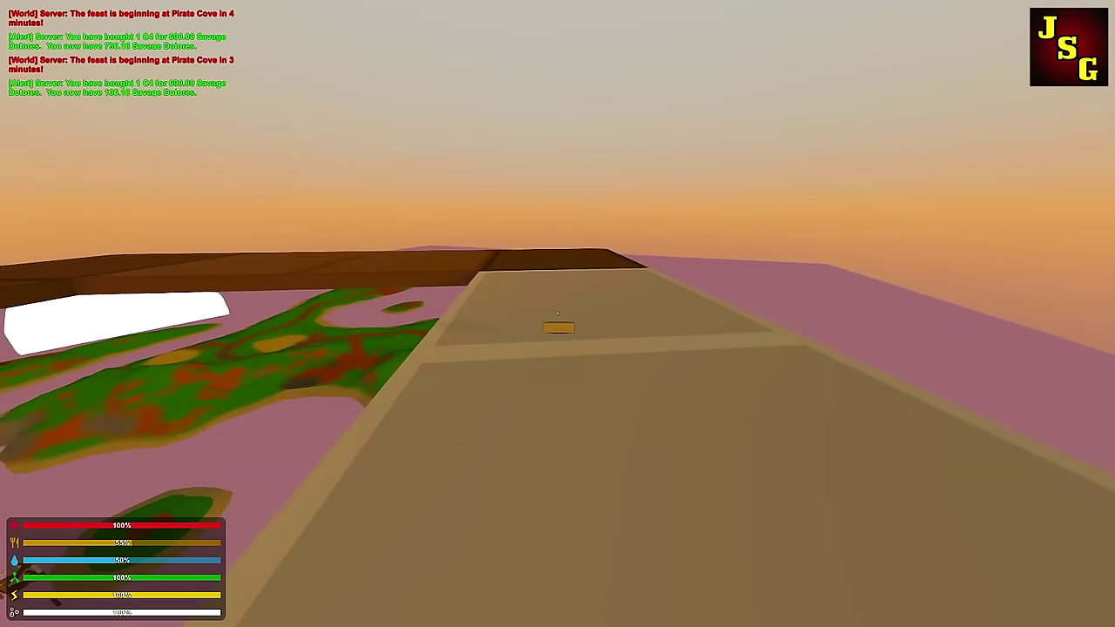
key("2")
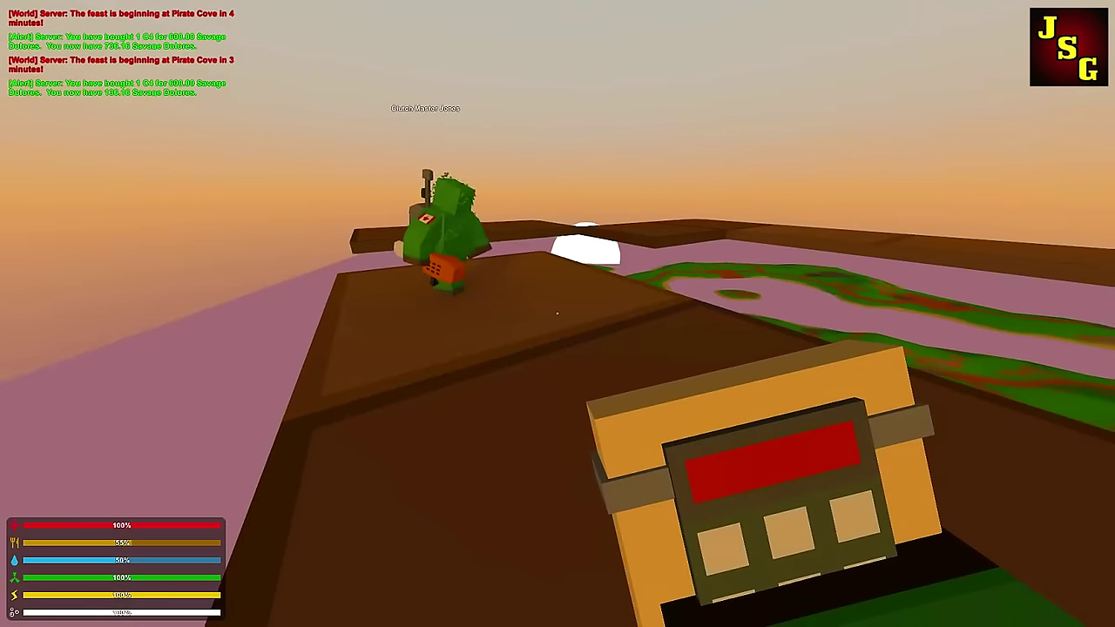
key("w")
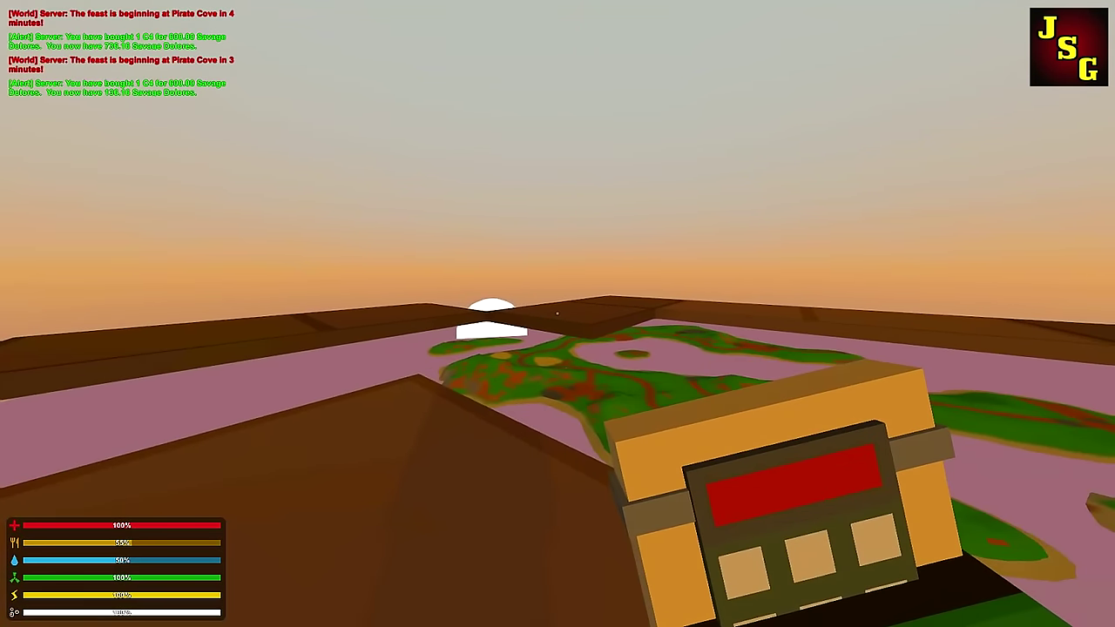
left_click(557, 313)
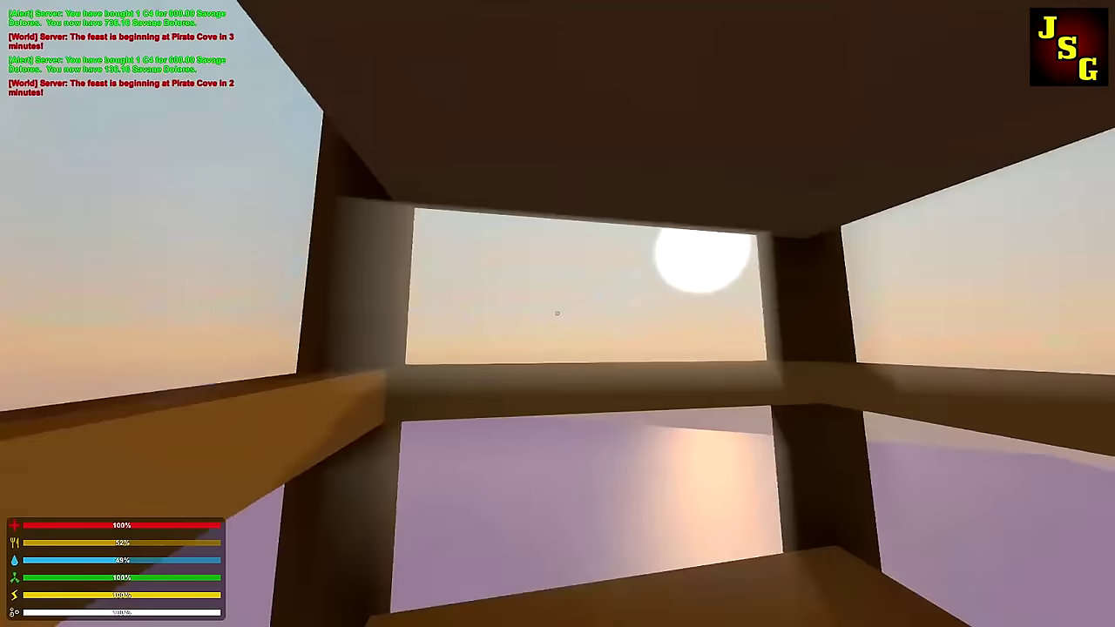
Open the inventory beside the dropped rifle and medkit.
key("g")
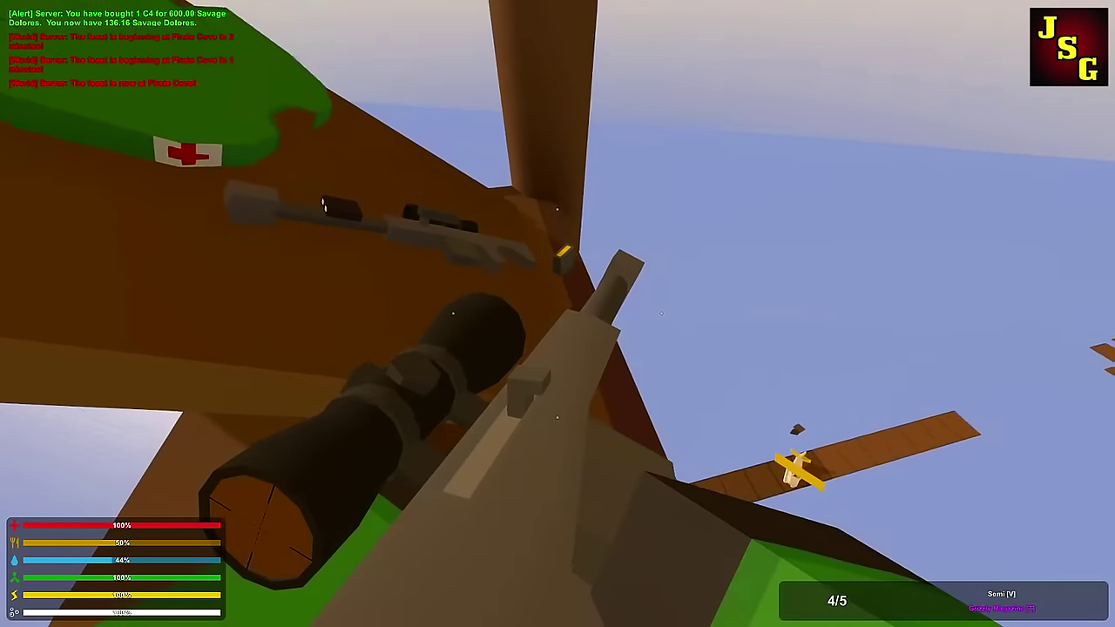
Drop the red backpack item to Nearby and equip the C4 charge.
key("g")
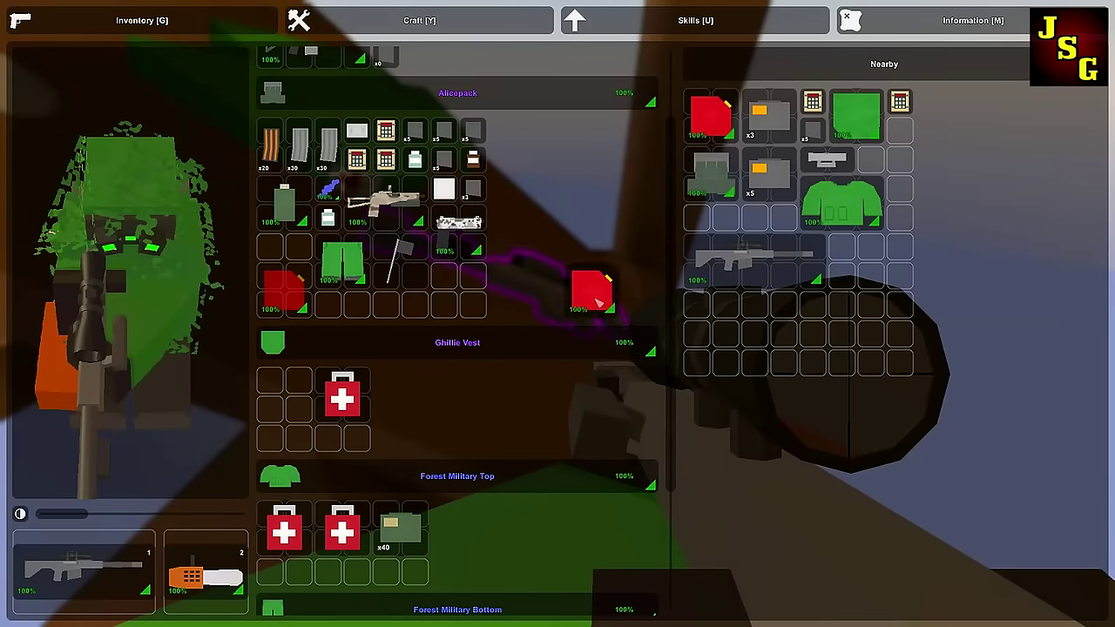
left_click(283, 292, "ctrl")
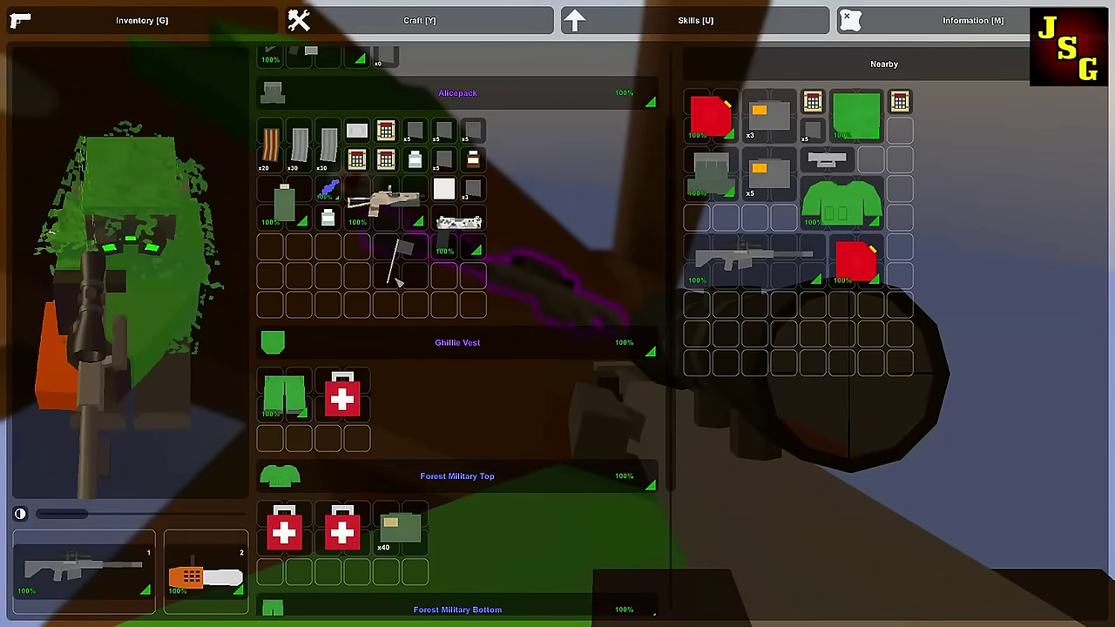
key("g")
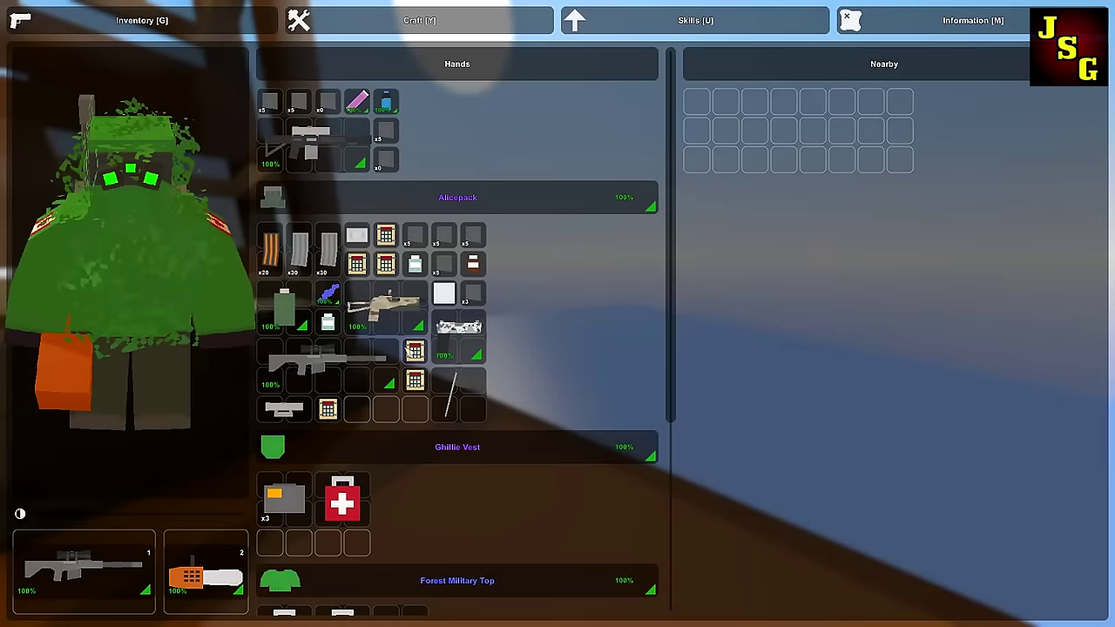
left_click(418, 348)
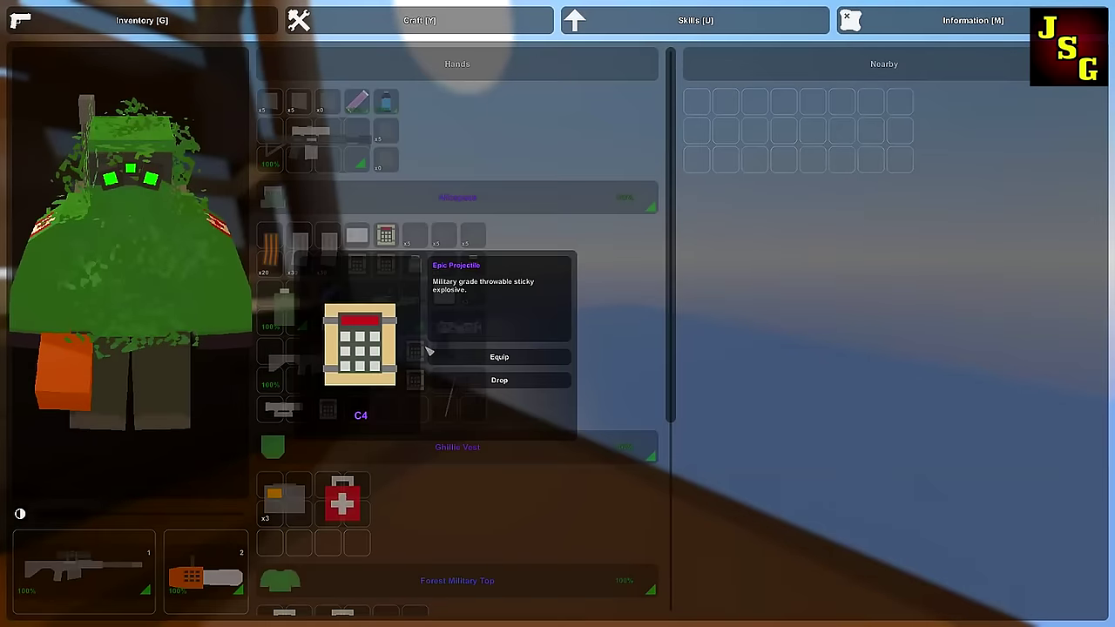
left_click(499, 358)
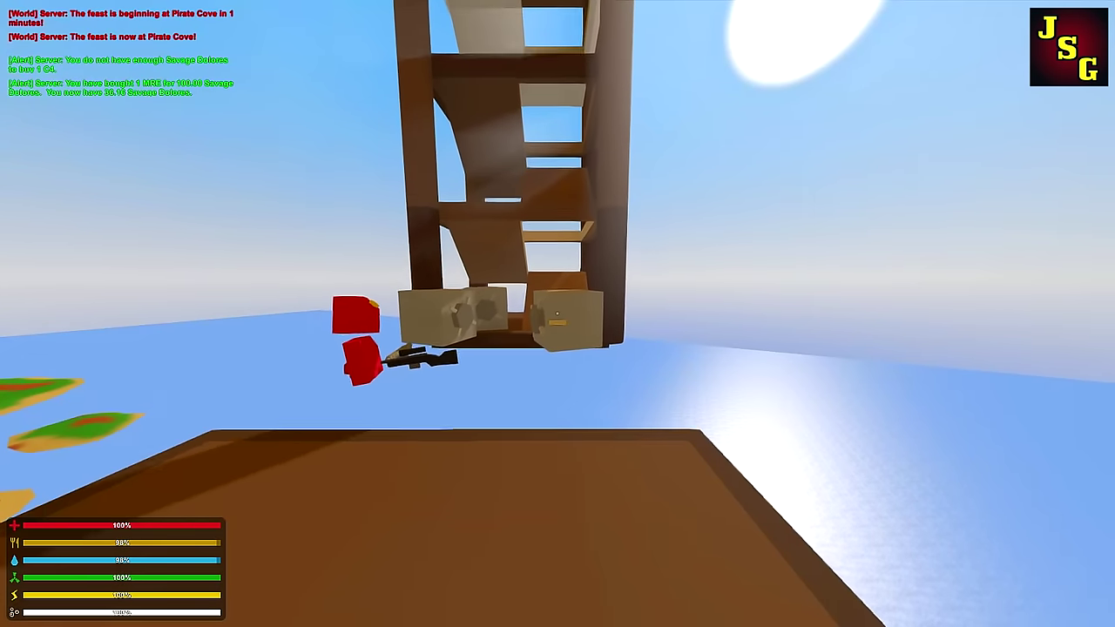
Detonate the C4 at the tower base, then review clothing storage.
left_click(557, 314)
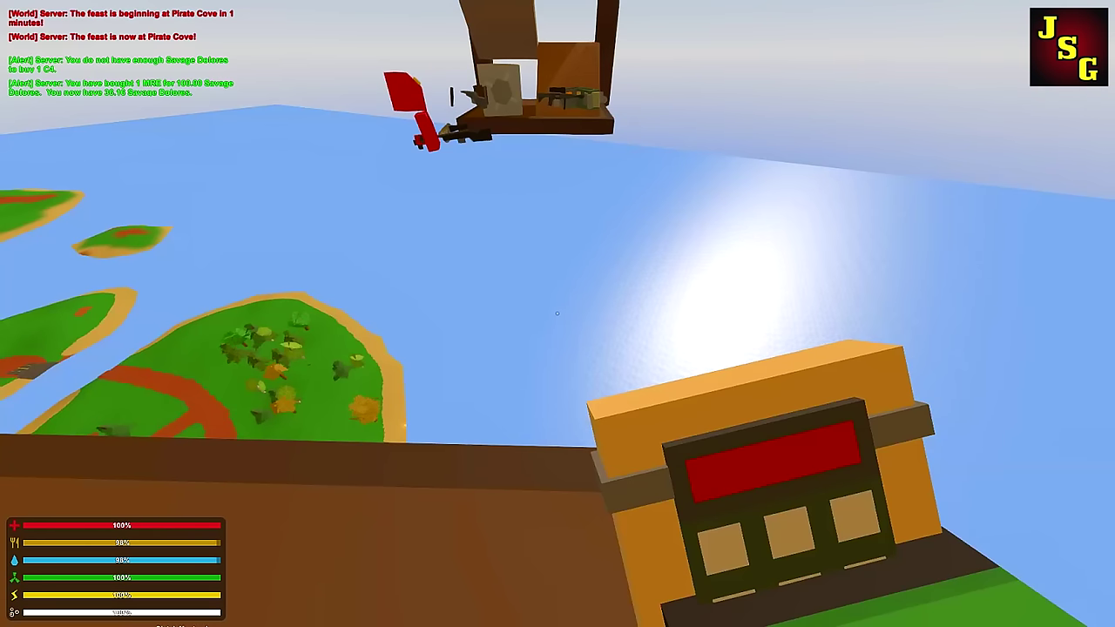
key("g")
scroll(357, 326, "down", 4)
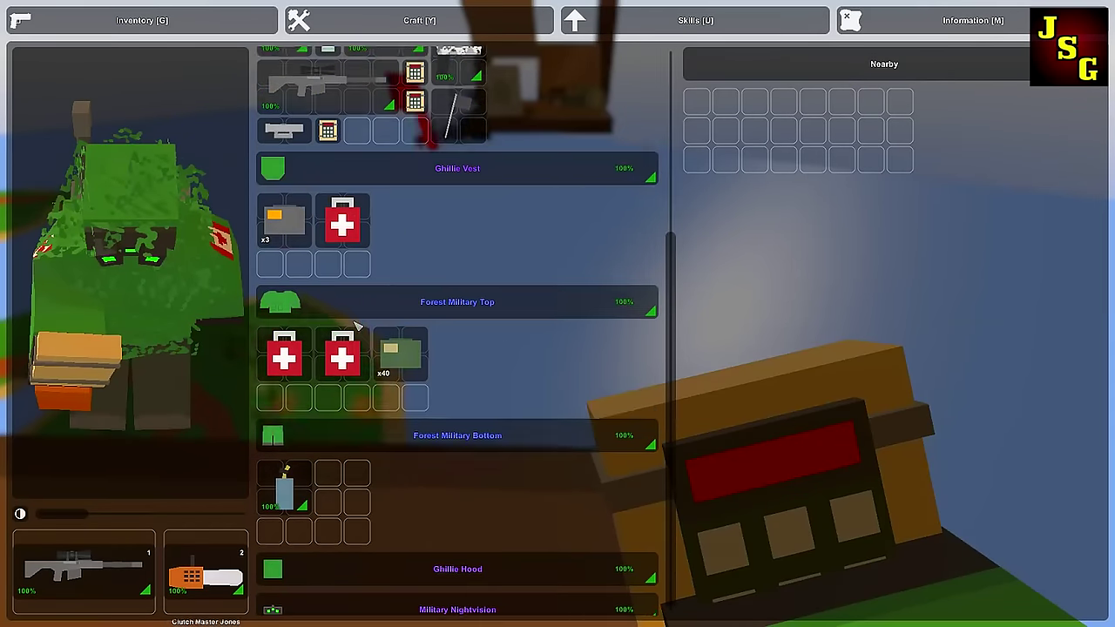
key("g")
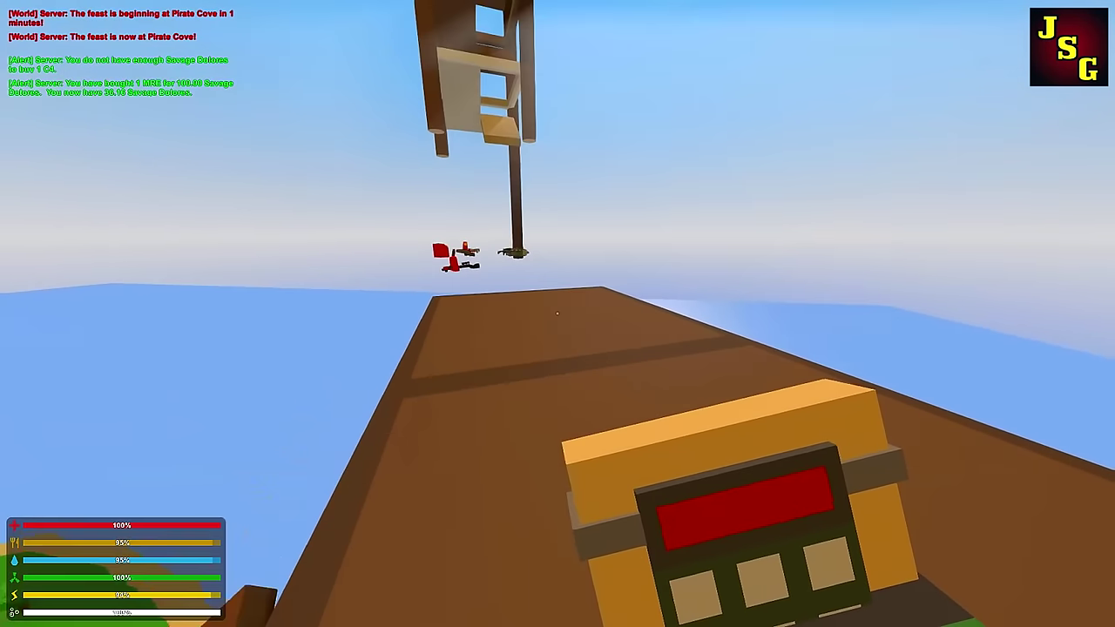
Open, close and reopen the inventory to finish checking the backpack loot.
key("g")
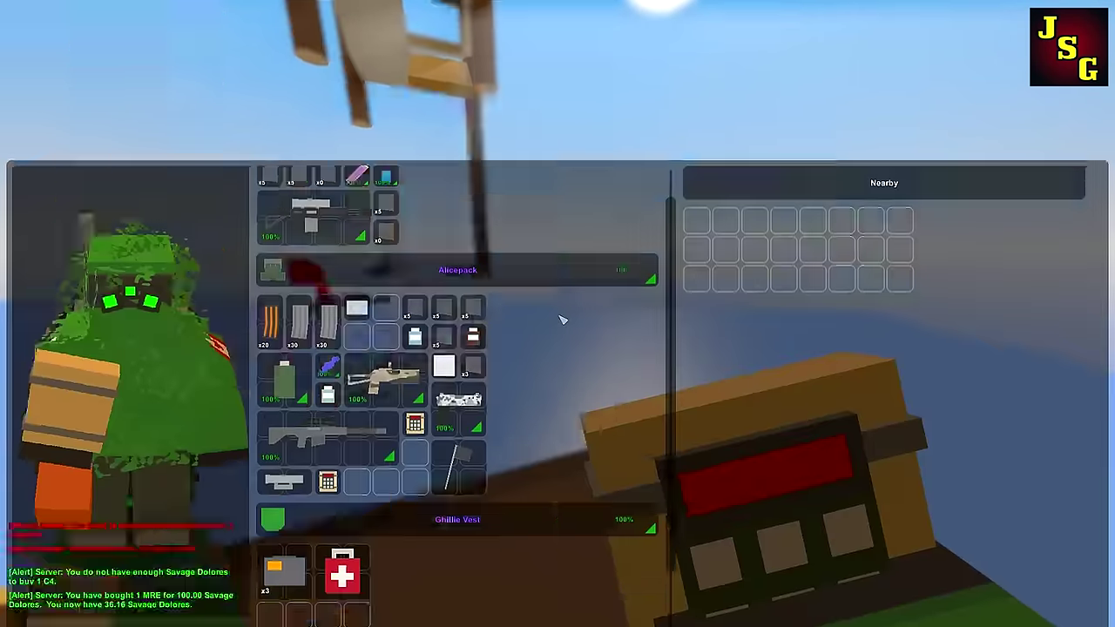
scroll(503, 313, "up", 1)
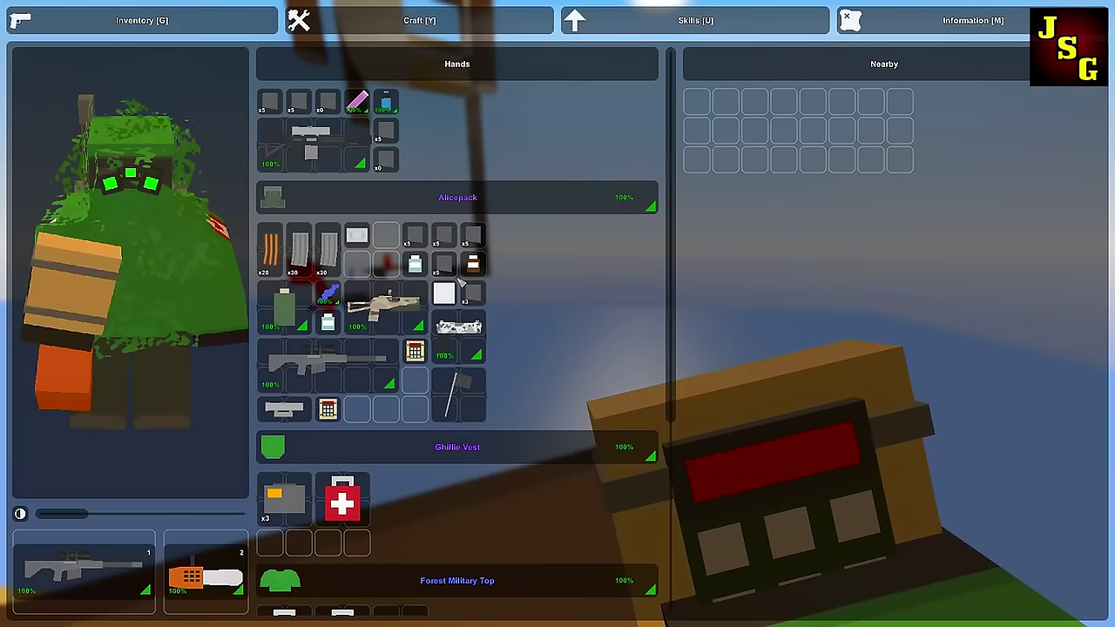
scroll(445, 297, "down", 1)
key("g")
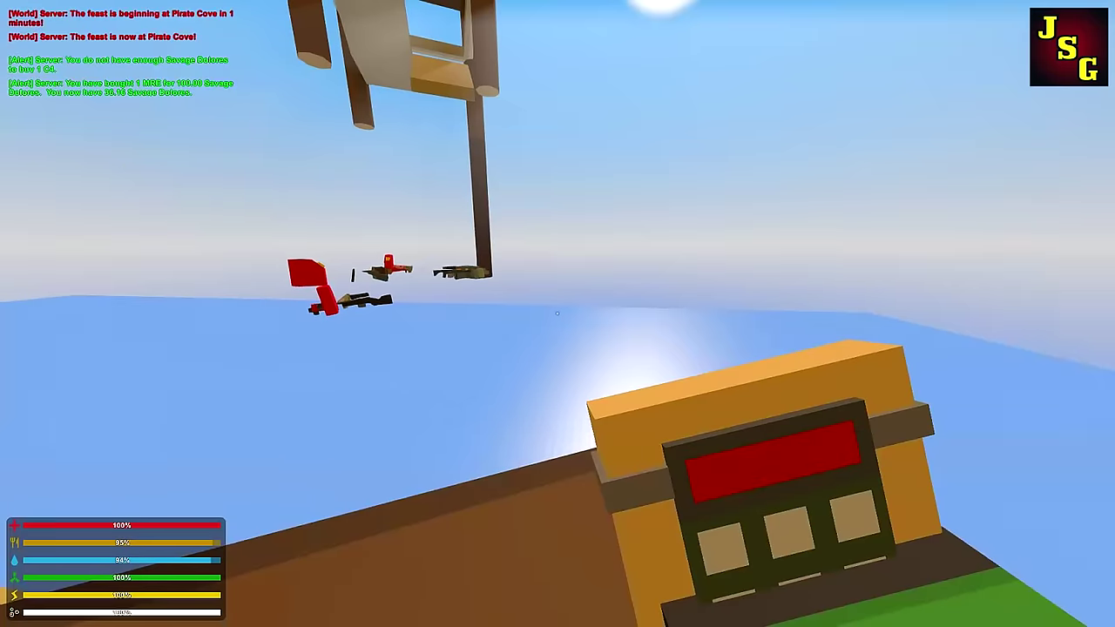
key("g")
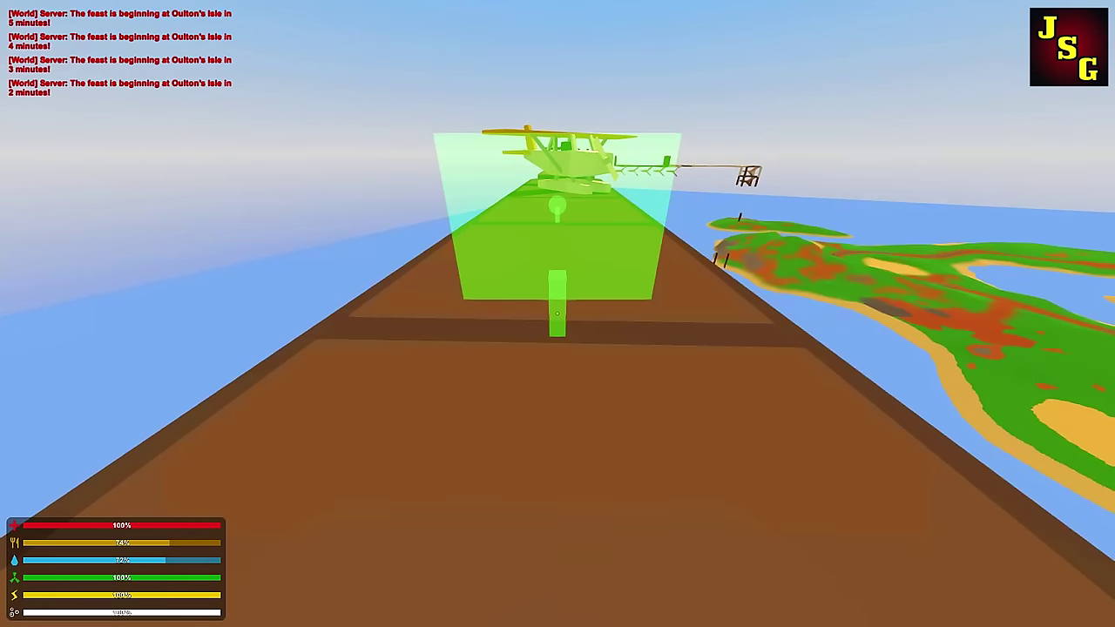
Place the sign on the platform, dismiss the skills menu, and open the sign for writing.
left_click(557, 313)
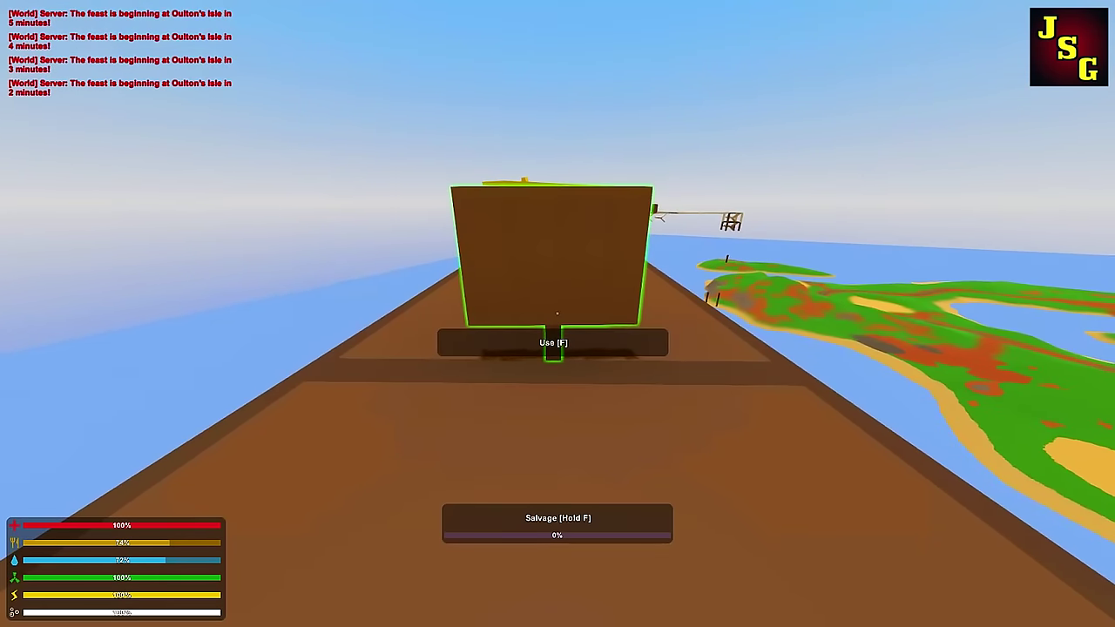
key("u")
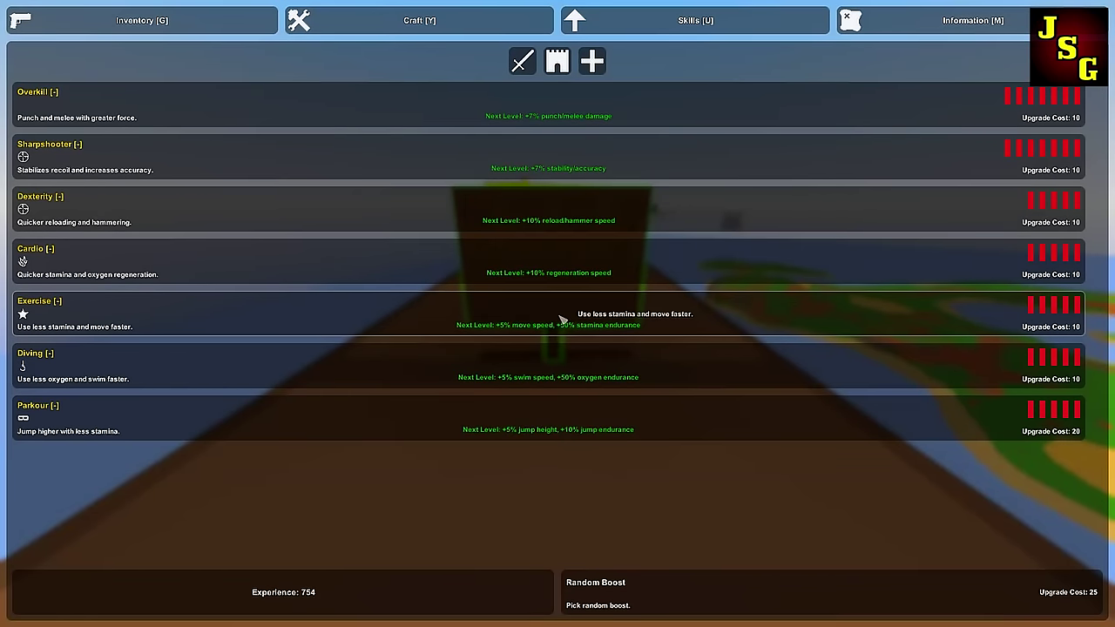
key("y")
key("Escape")
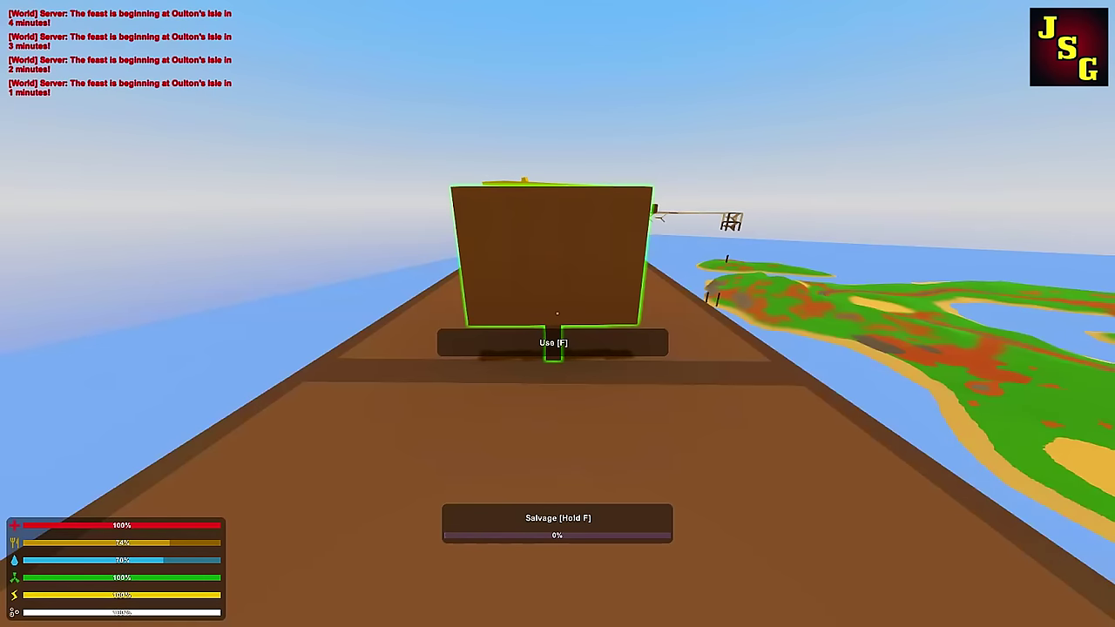
key("f")
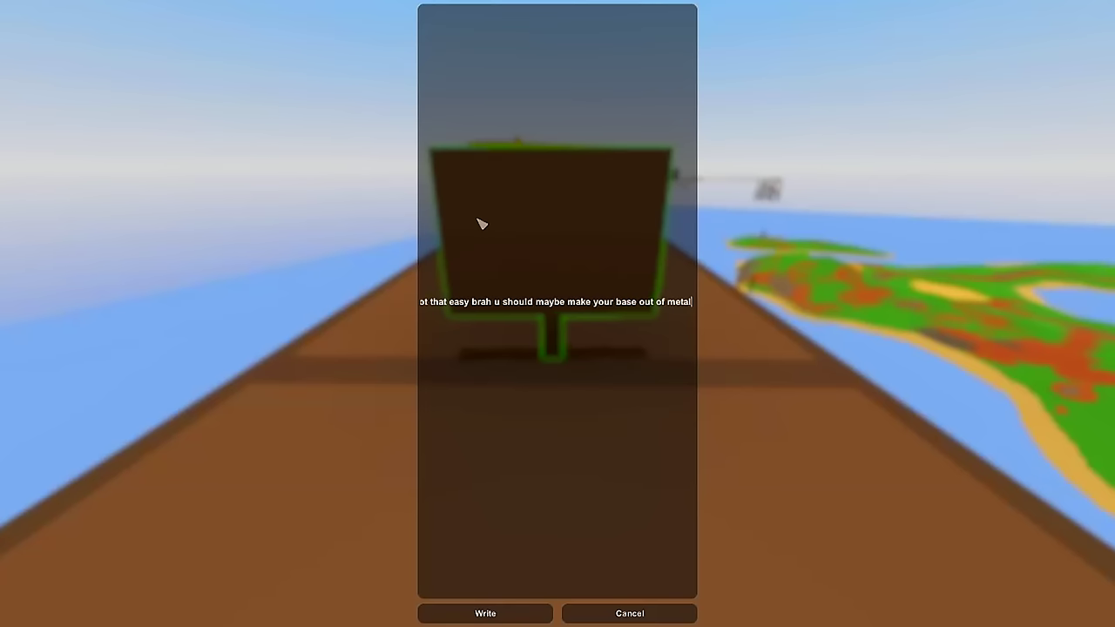
type("ecause")
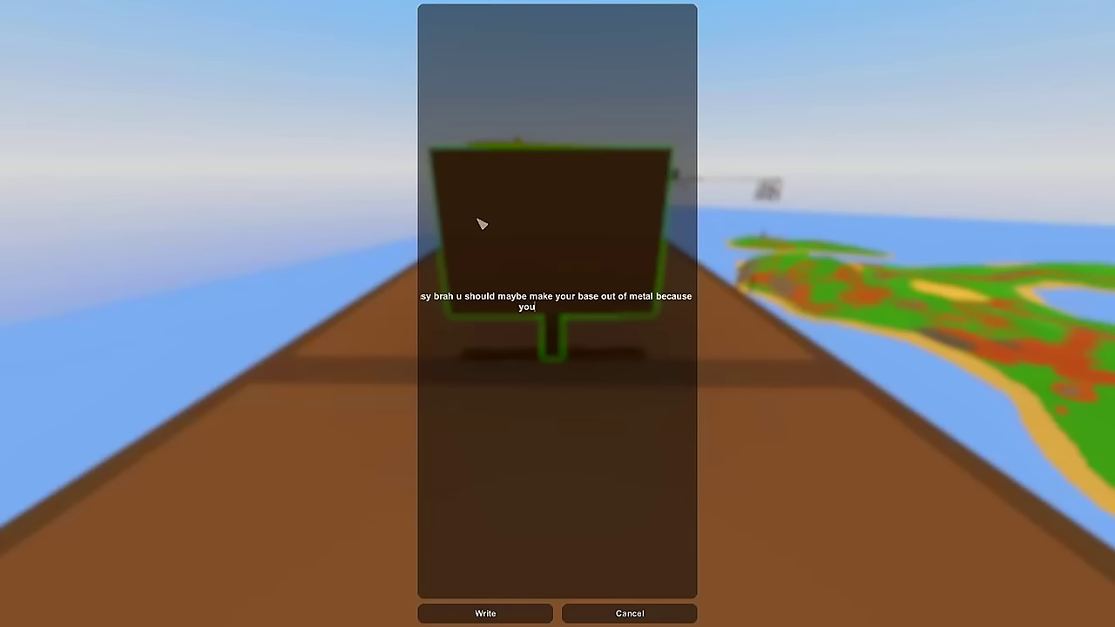
Finish the sign's lines ending 'Rip Life Test Bleach', fixing typos, and save the message.
key("BackSpace")
key("BackSpace")
key("BackSpace")
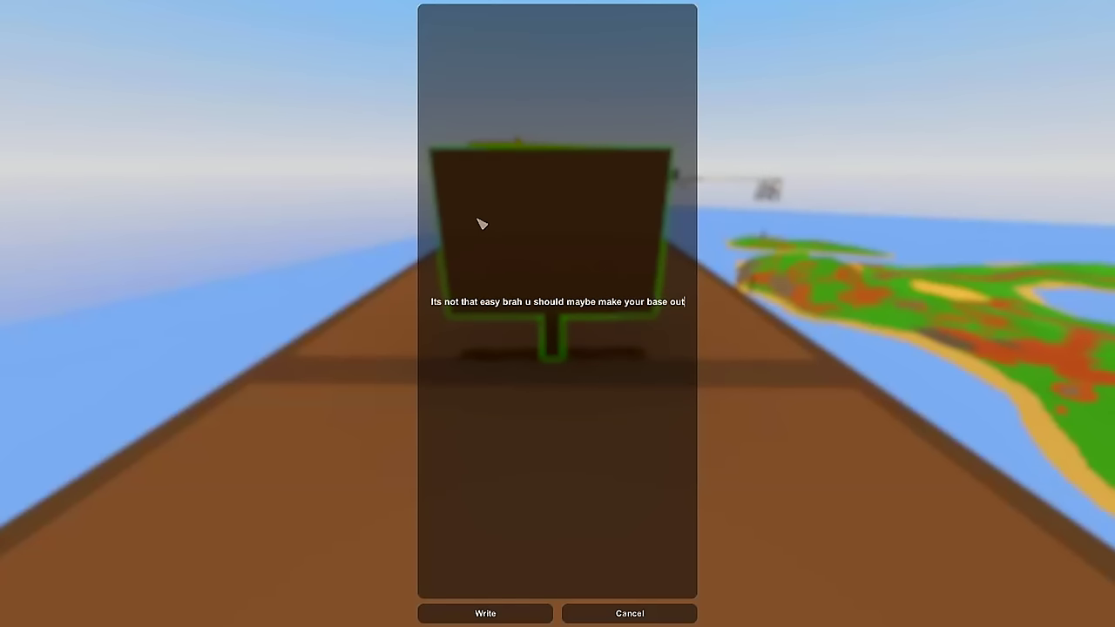
type("o")
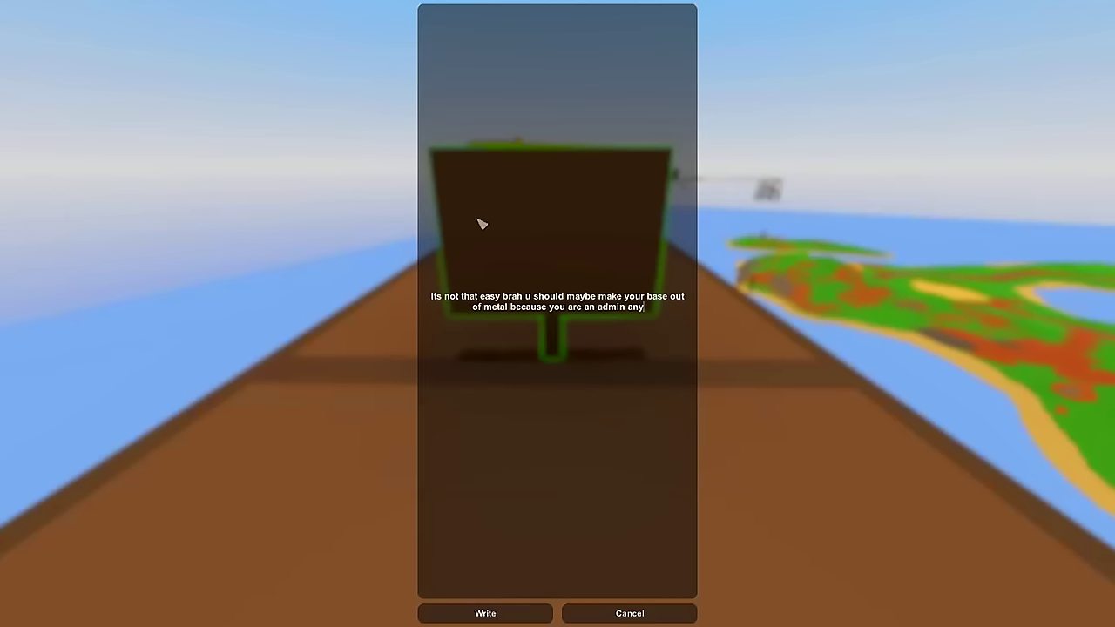
key("Return")
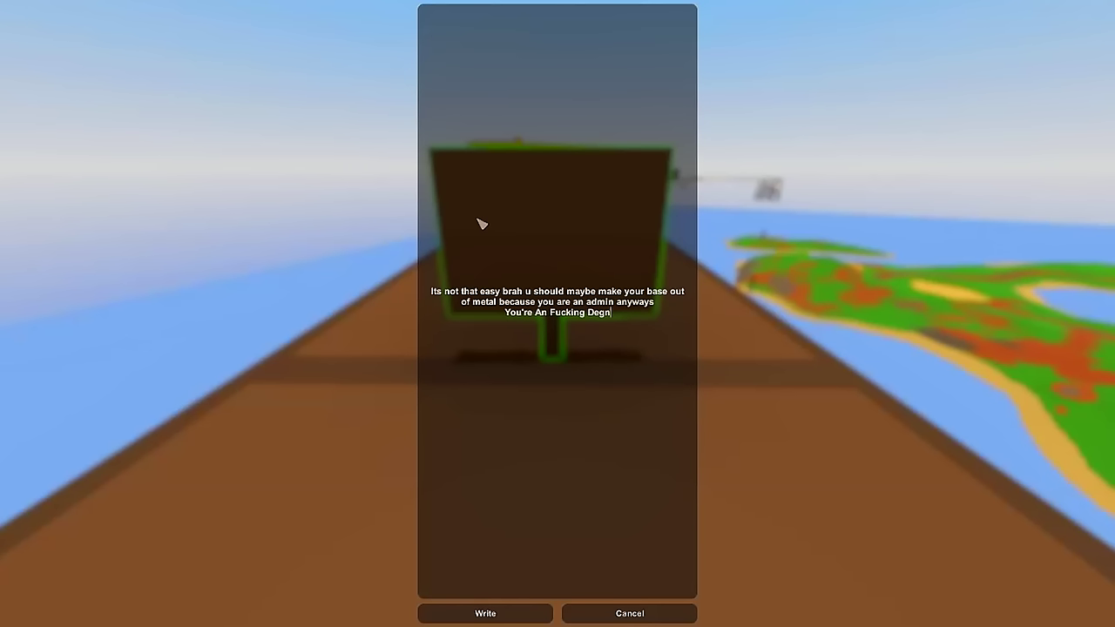
key("BackSpace")
key("BackSpace")
type("en")
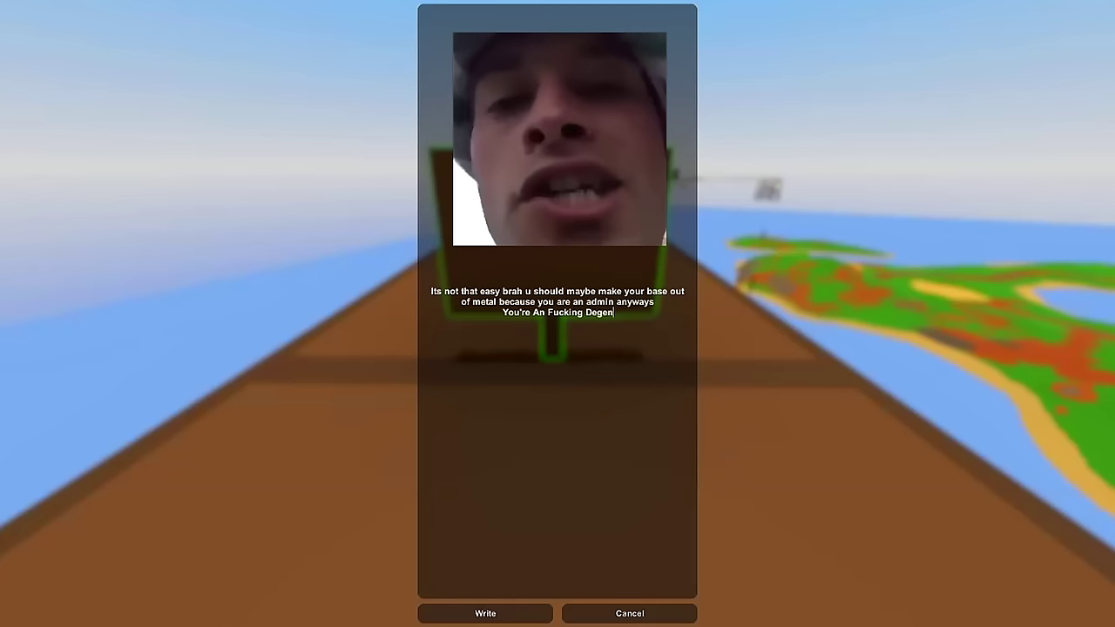
type("rate!")
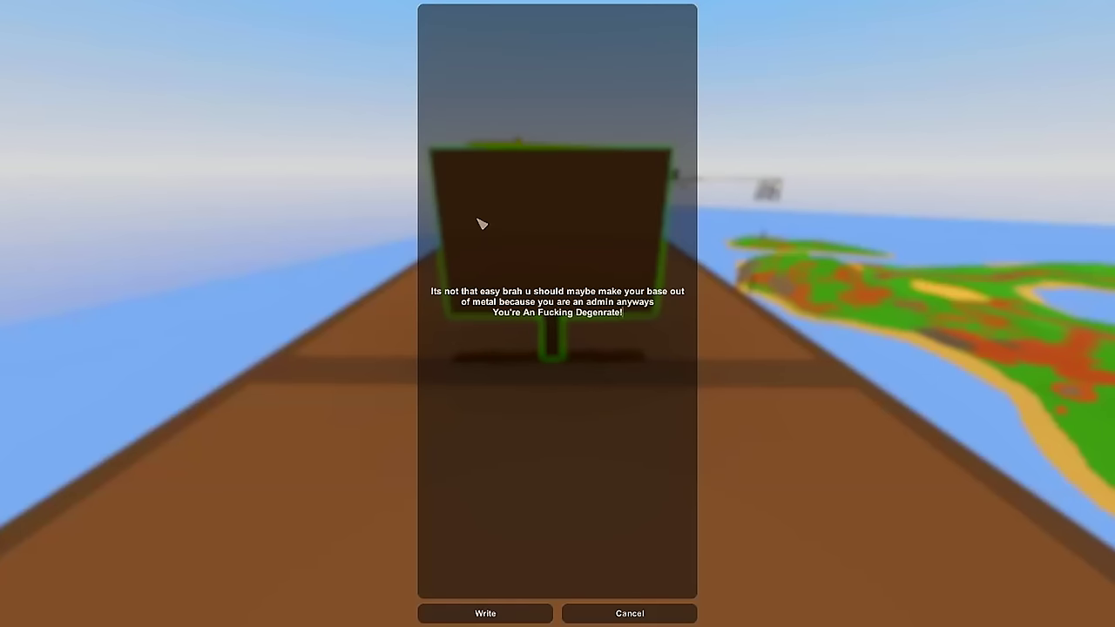
key("Return")
type("Rip Life Test Bleach")
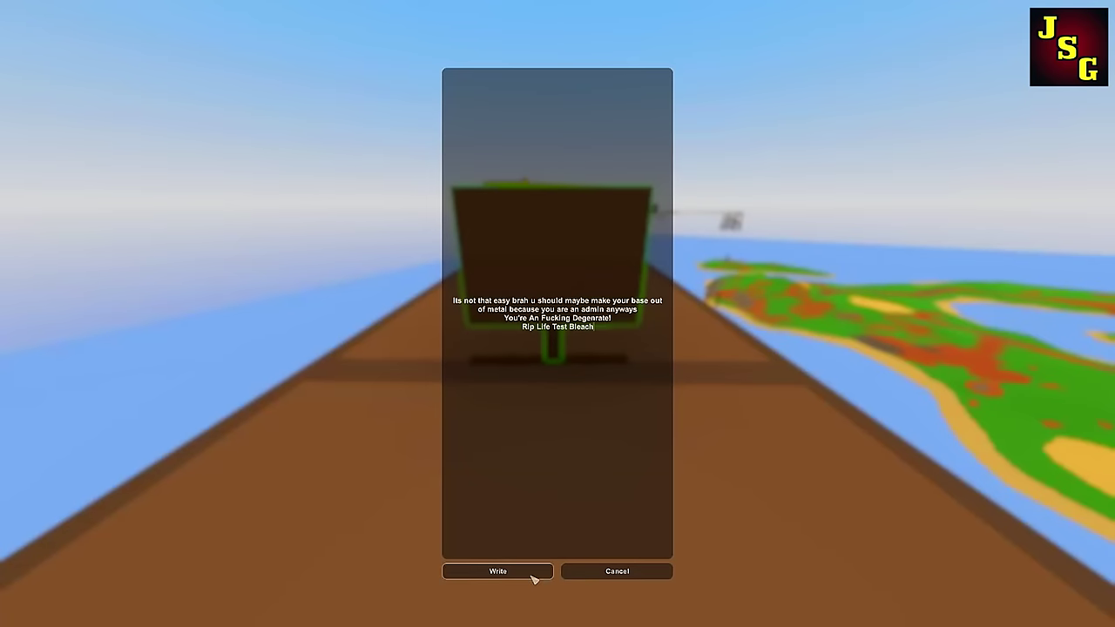
left_click(535, 578)
View the finished sign, then fly the yellow biplane off the beam, banking right over the island.
key("w")
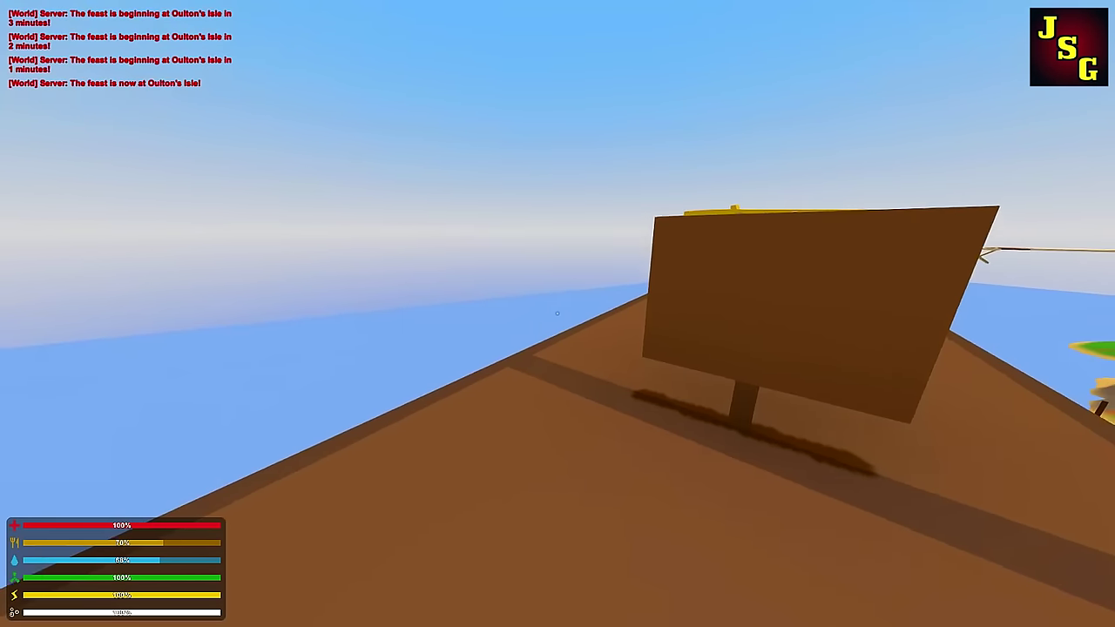
key("s")
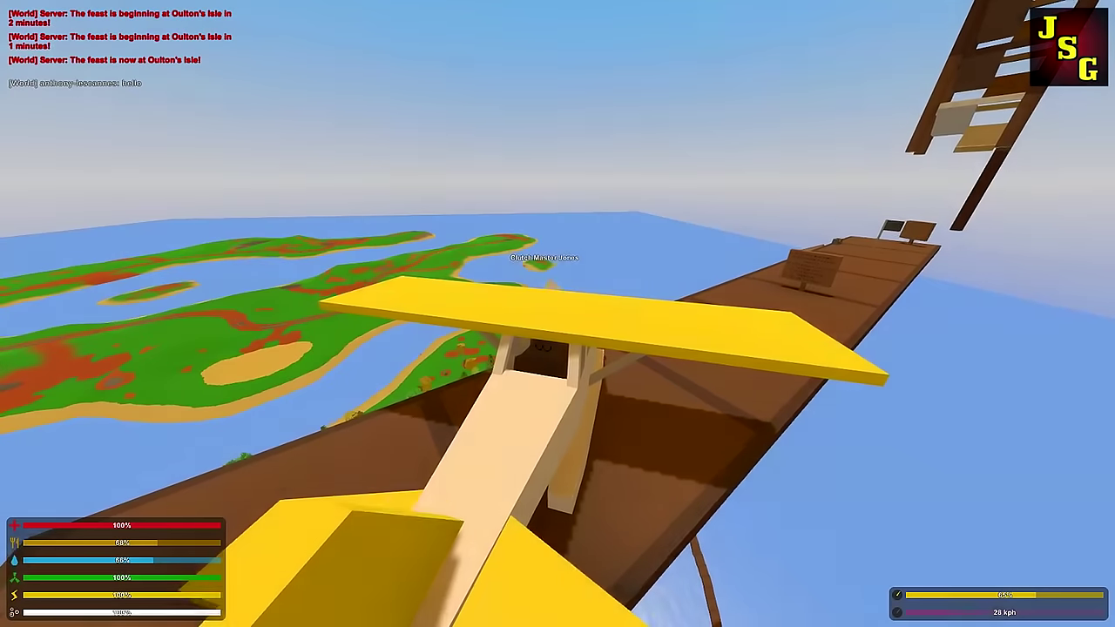
key("w")
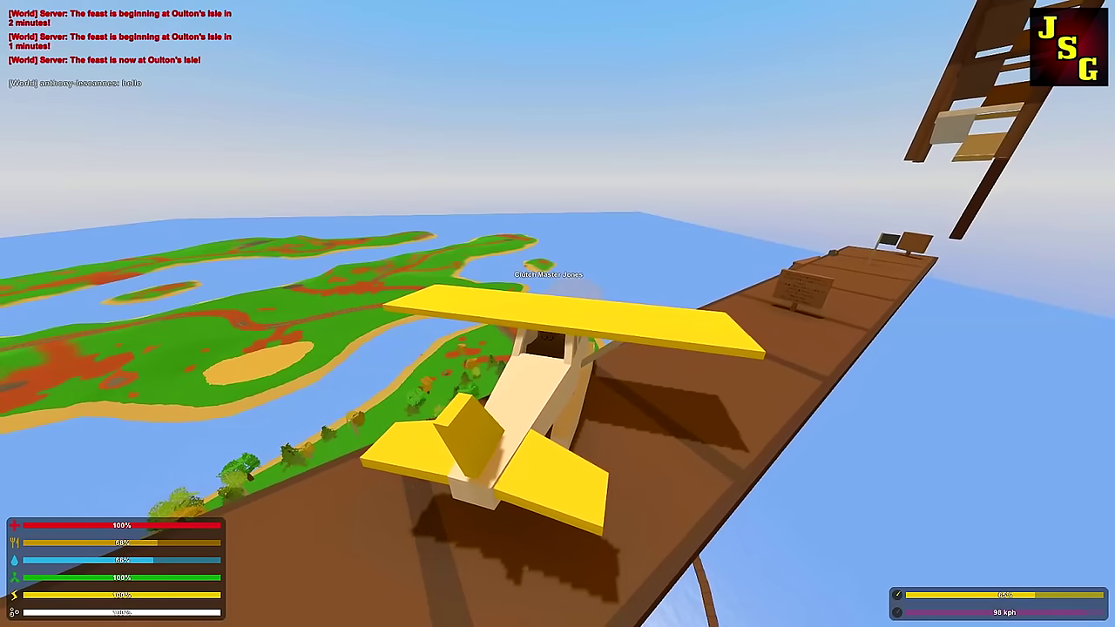
key("w")
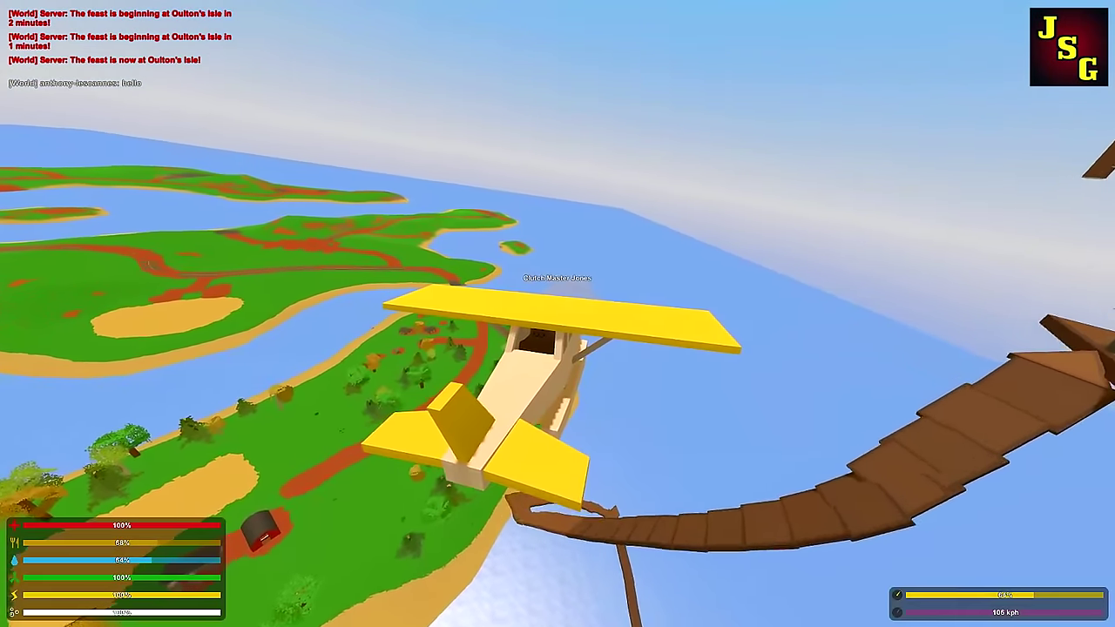
key("w")
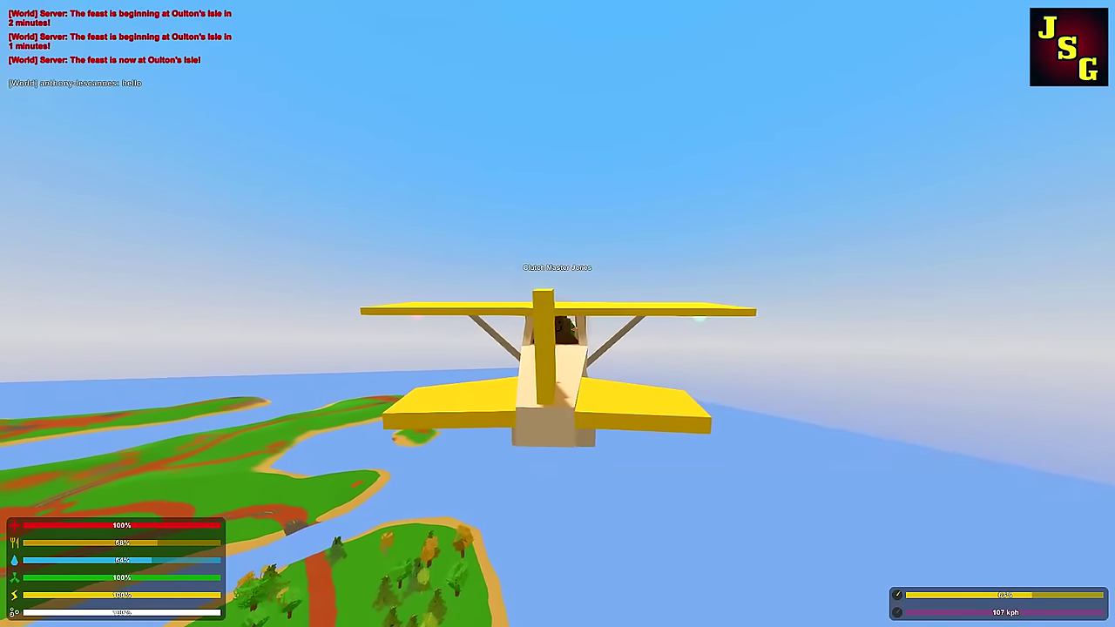
key("w")
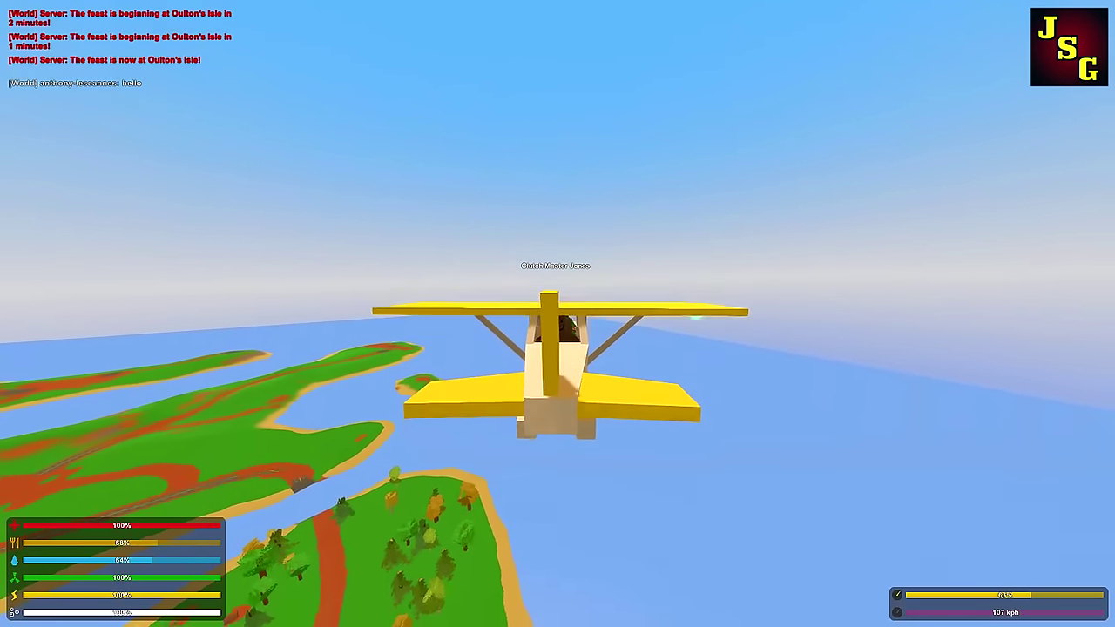
key("w")
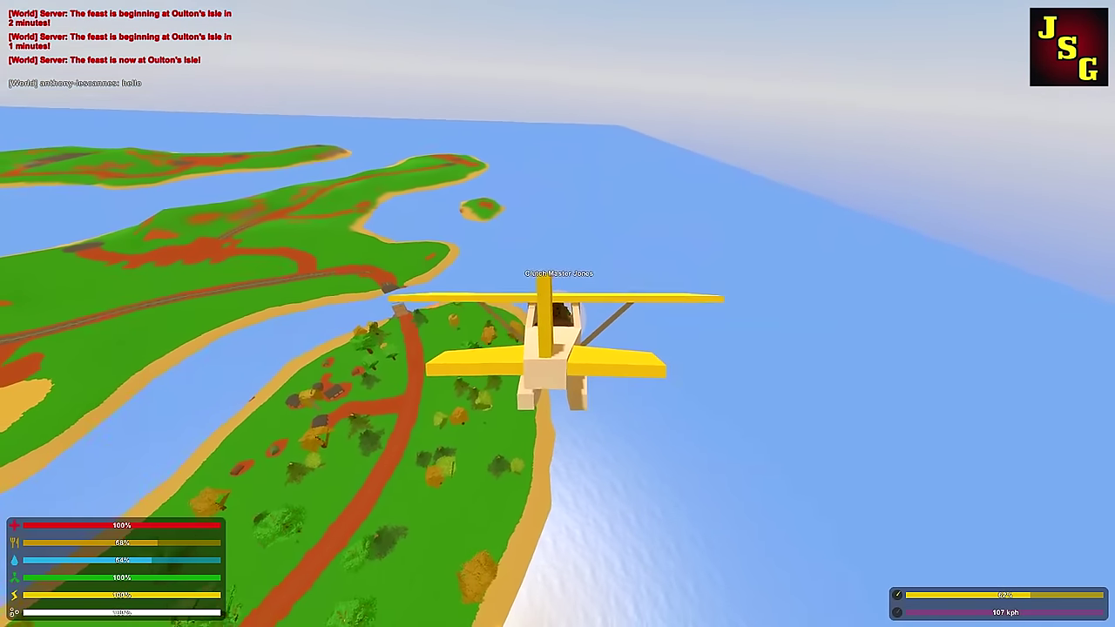
key("d")
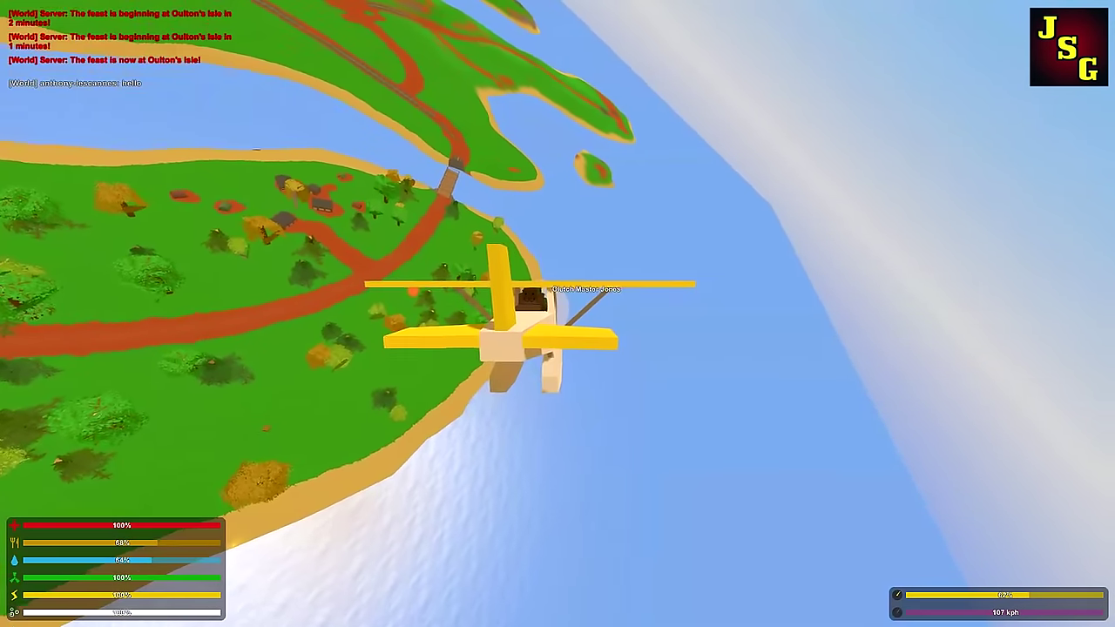